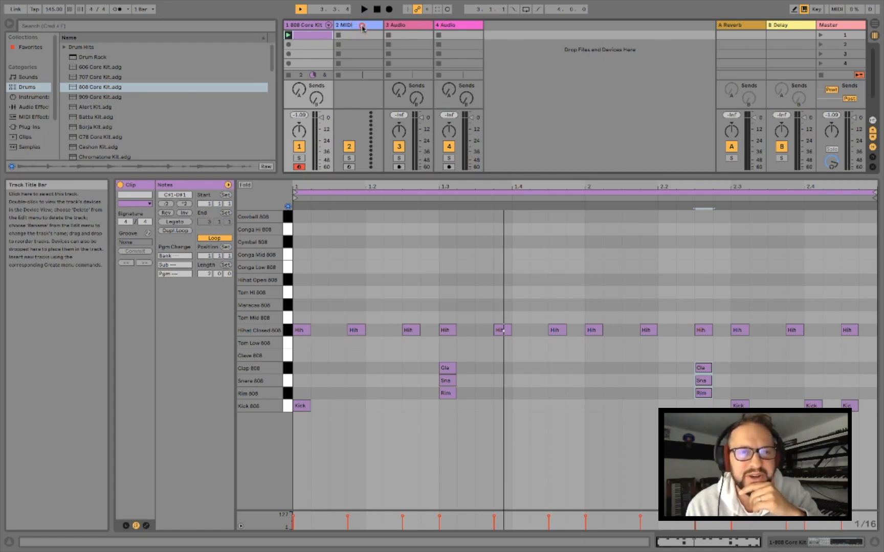
Load the Grand Piano preset from the Piano & Keys sounds onto MIDI track 2.
{"action": "left_click", "coordinate": [363, 27]}
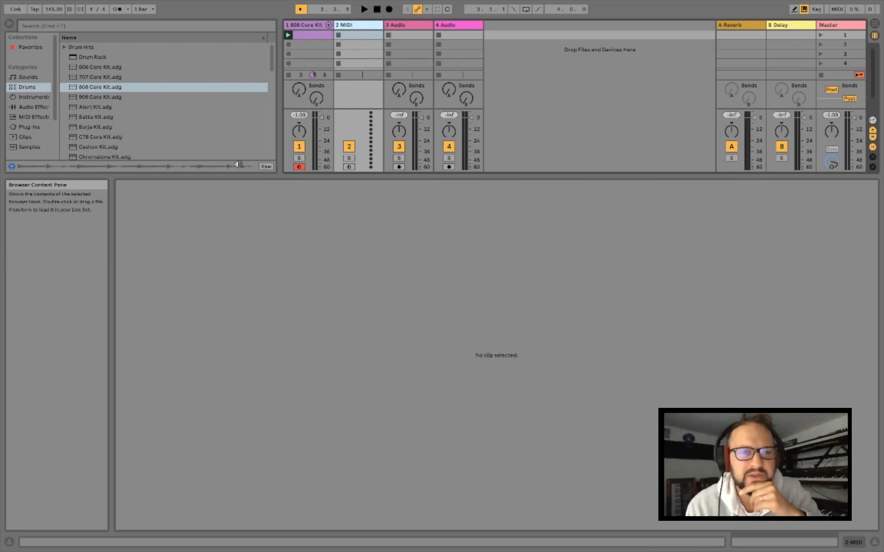
{"action": "left_click_drag", "start_coordinate": [242, 175], "coordinate": [242, 254]}
{"action": "scroll", "coordinate": [207, 211], "scroll_direction": "down", "scroll_amount": 3}
{"action": "scroll", "coordinate": [207, 210], "scroll_direction": "up", "scroll_amount": 3}
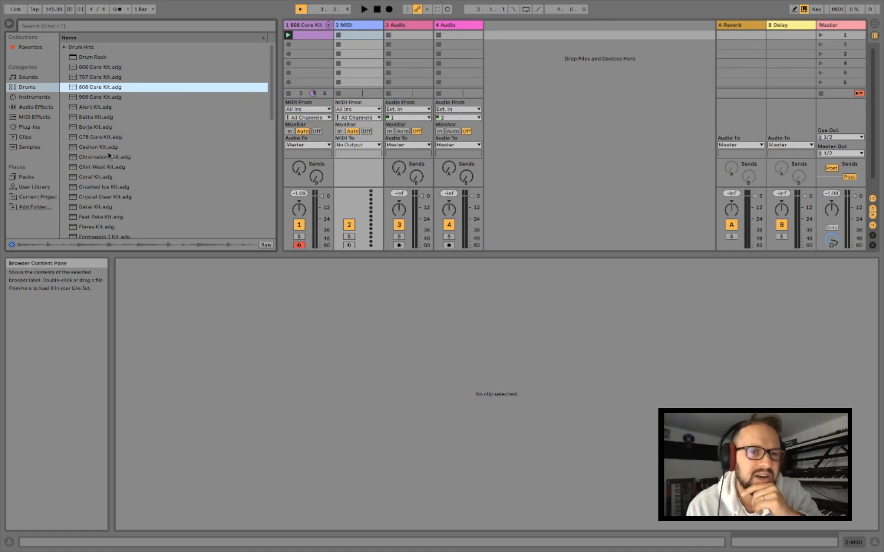
{"action": "scroll", "coordinate": [108, 156], "scroll_direction": "down", "scroll_amount": 3}
{"action": "scroll", "coordinate": [109, 155], "scroll_direction": "up", "scroll_amount": 3}
{"action": "left_click", "coordinate": [34, 79]}
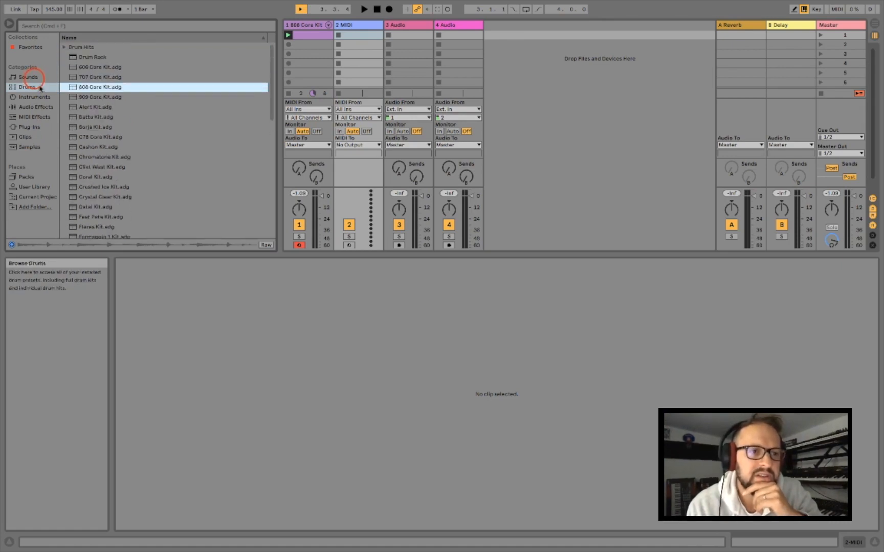
{"action": "left_click", "coordinate": [31, 78]}
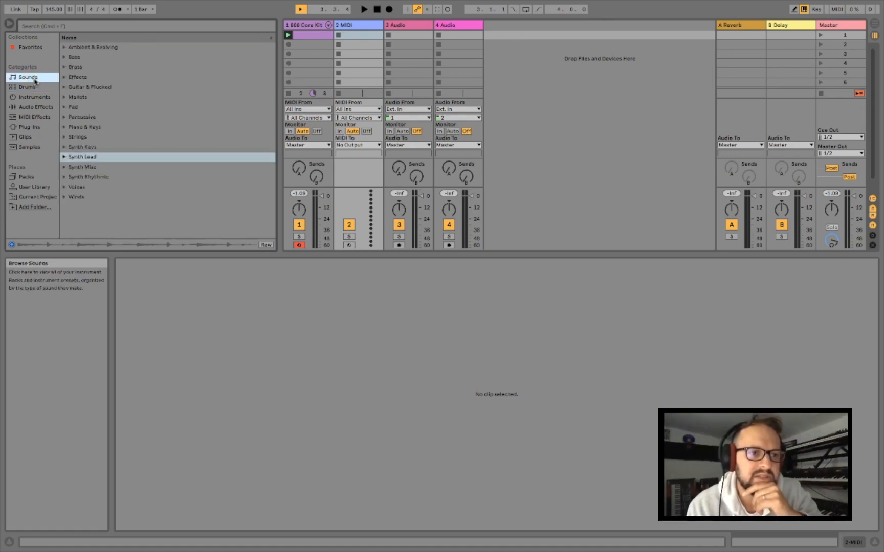
{"action": "left_click", "coordinate": [64, 128]}
{"action": "scroll", "coordinate": [119, 203], "scroll_direction": "down", "scroll_amount": 5}
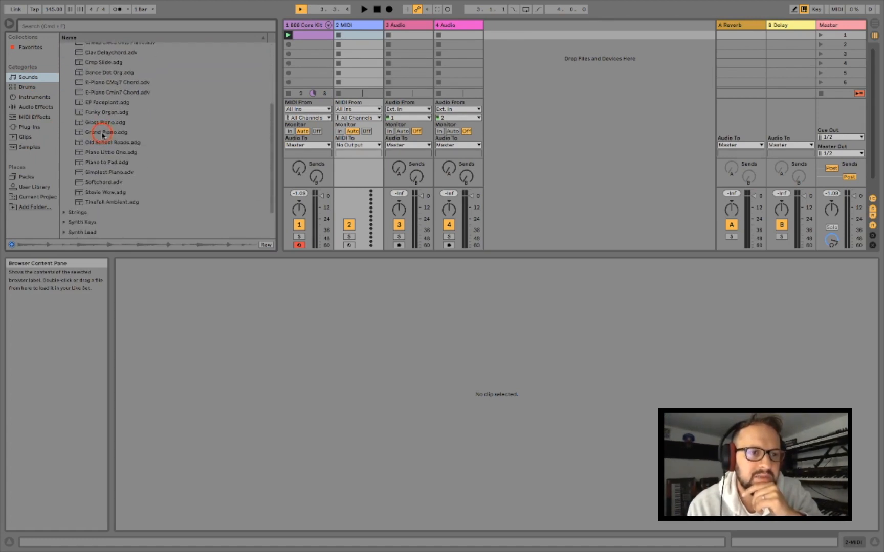
{"action": "left_click", "coordinate": [103, 133]}
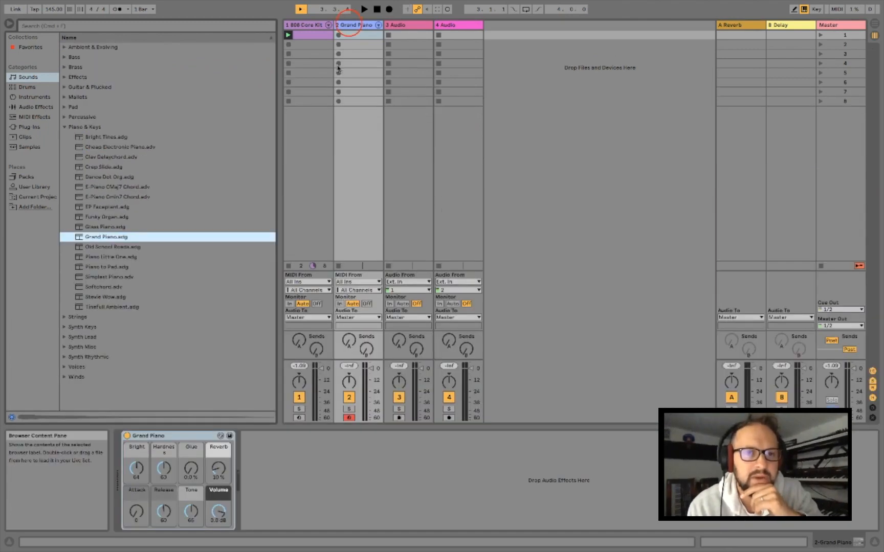
Create an empty MIDI clip in the Grand Piano track's first slot and audition piano-roll keys around C3.
{"action": "left_click", "coordinate": [350, 25]}
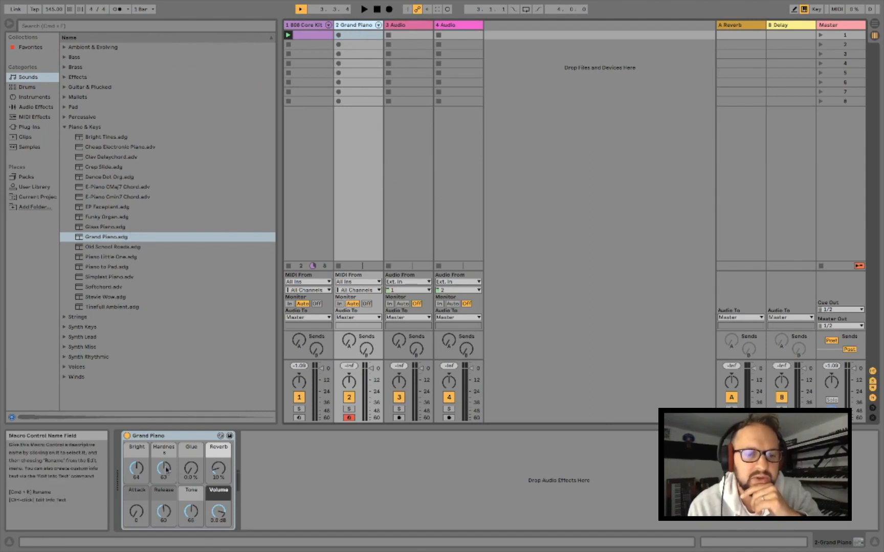
{"action": "double_click", "coordinate": [352, 35]}
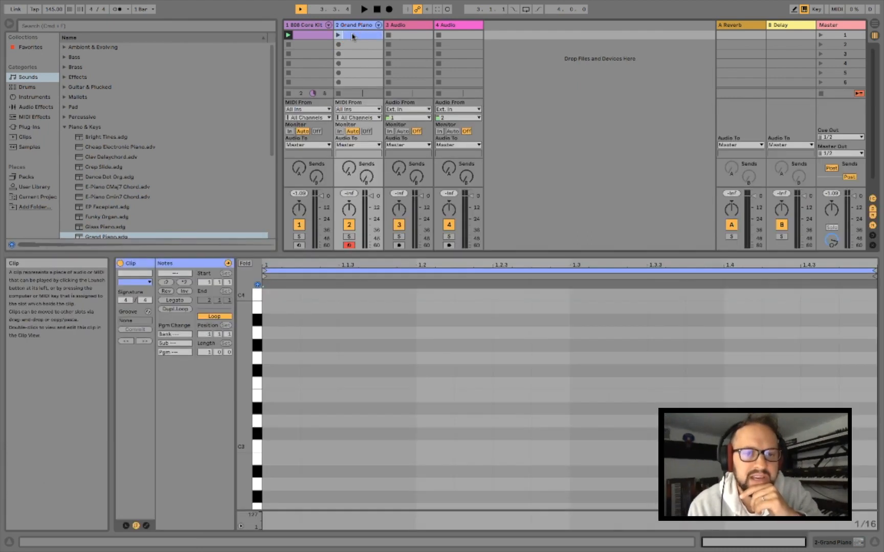
{"action": "left_click", "coordinate": [257, 488]}
{"action": "left_click", "coordinate": [257, 420]}
{"action": "left_click", "coordinate": [256, 450]}
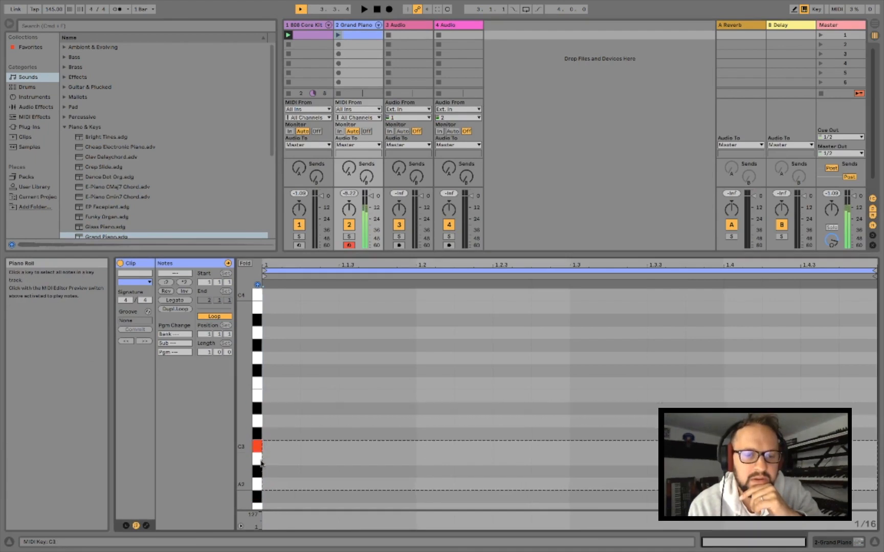
{"action": "left_click", "coordinate": [259, 459]}
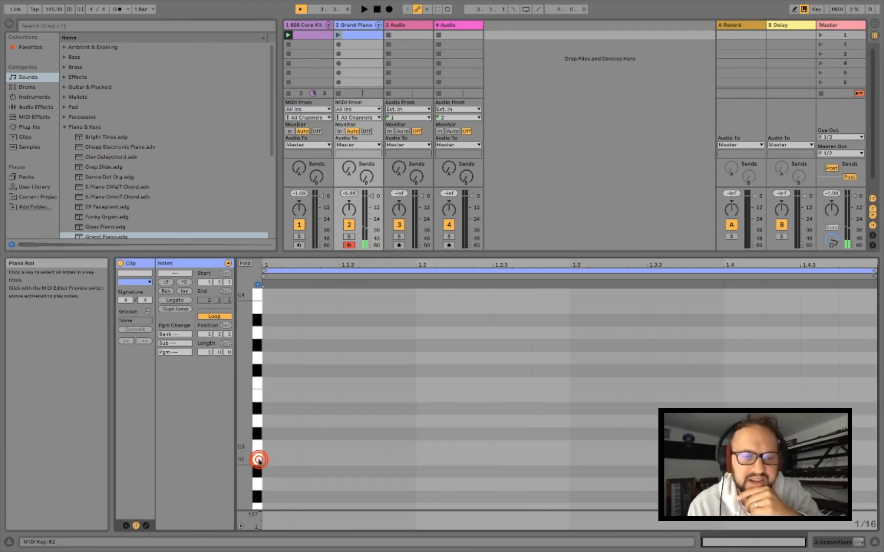
{"action": "left_click", "coordinate": [406, 264]}
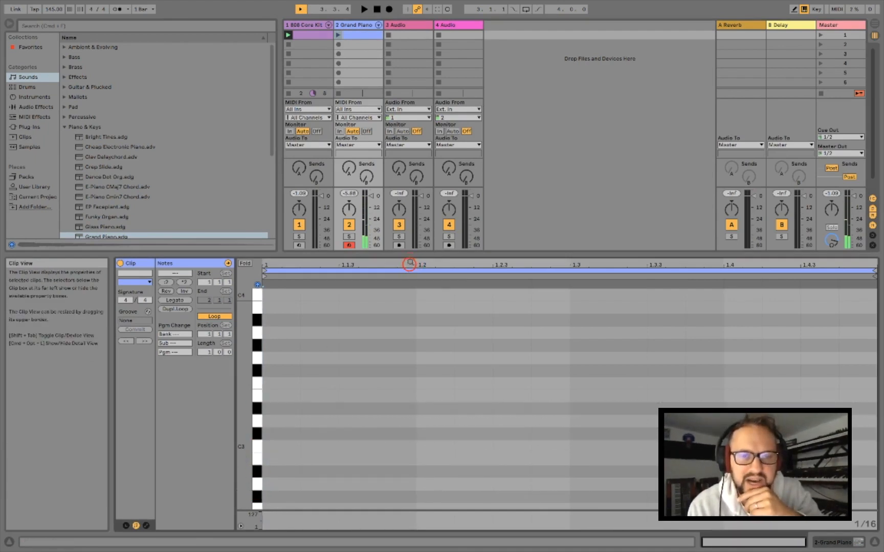
Add C3 lasting two sixteenths on beat 1, D3 on beat 2, E3 on beat 3 and D#3 on beat 4, and launch the clip.
{"action": "double_click", "coordinate": [269, 448]}
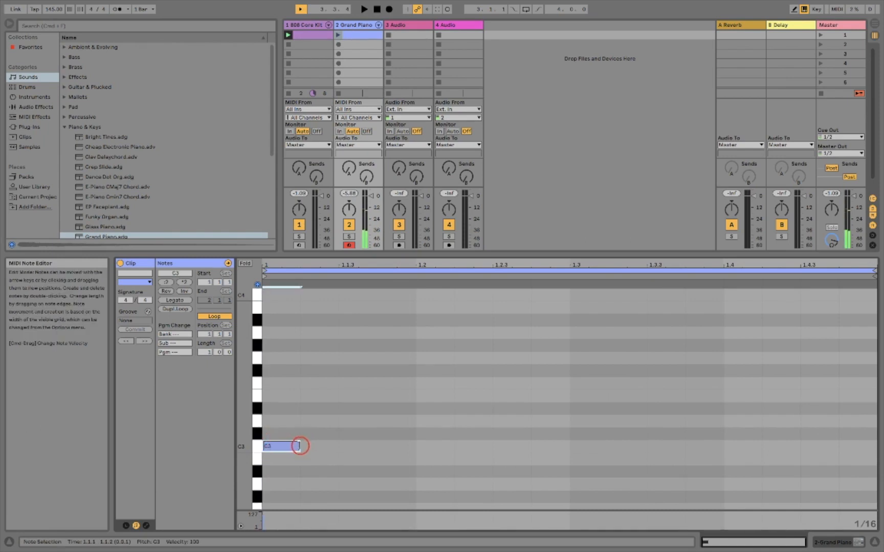
{"action": "left_click_drag", "start_coordinate": [300, 446], "coordinate": [337, 446]}
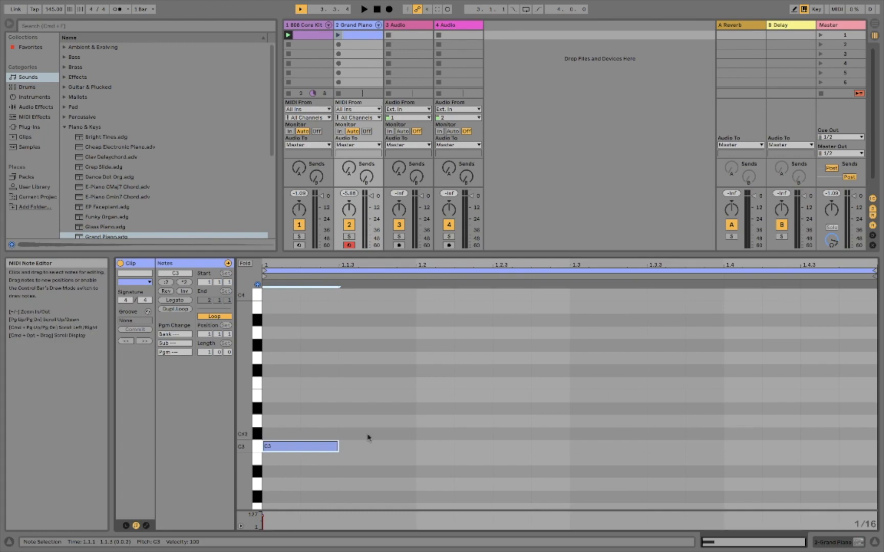
{"action": "double_click", "coordinate": [421, 425]}
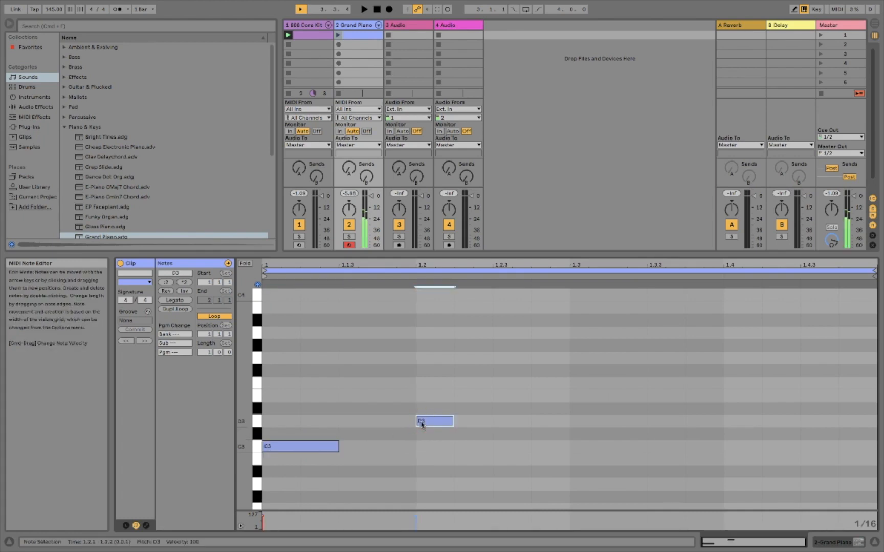
{"action": "double_click", "coordinate": [577, 398]}
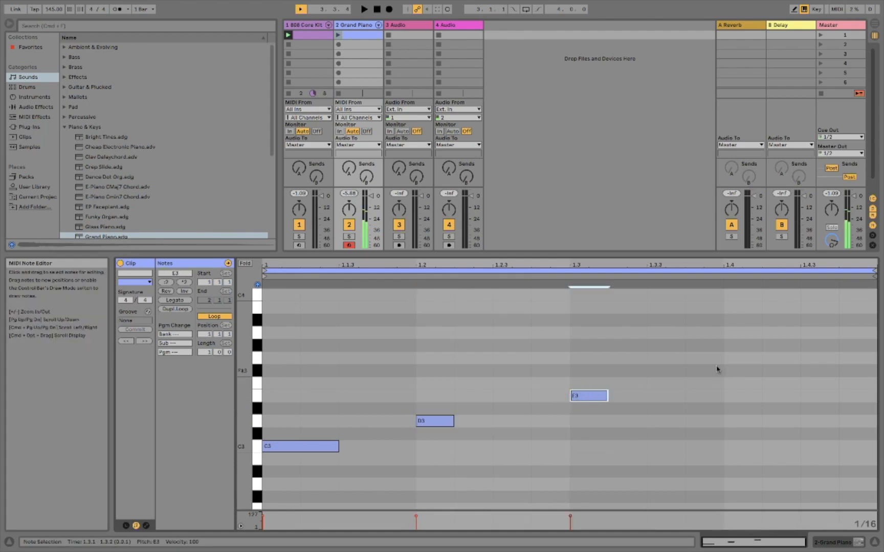
{"action": "double_click", "coordinate": [728, 408]}
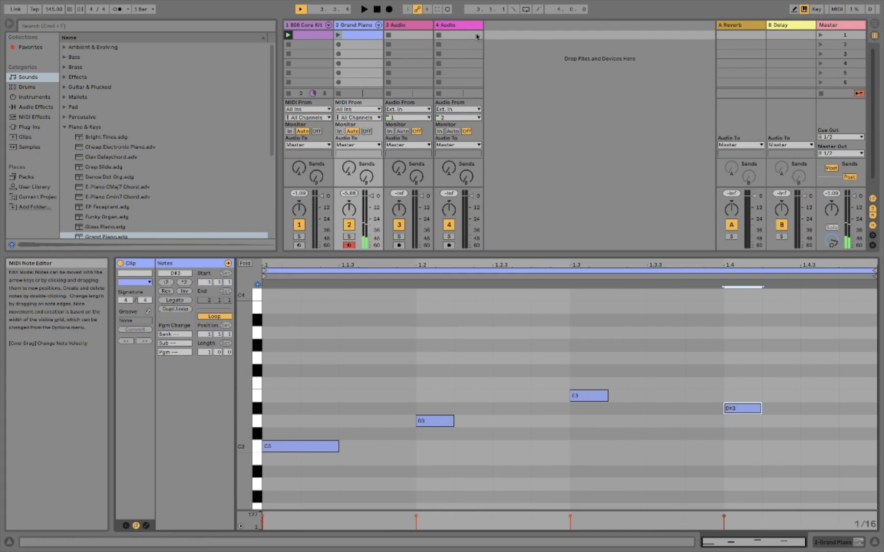
{"action": "left_click", "coordinate": [337, 36]}
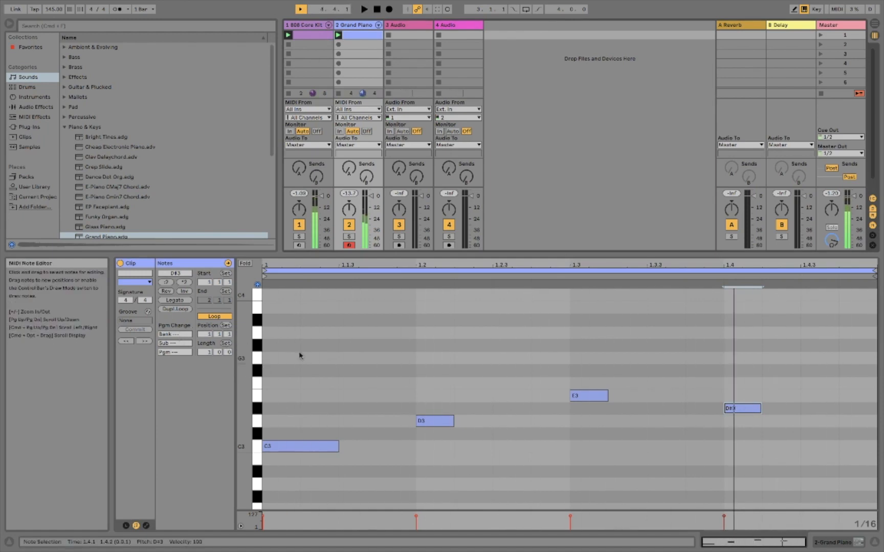
Apply Legato to all four notes so each reaches the next, and play the clip to hear it.
{"action": "left_click", "coordinate": [273, 338]}
{"action": "left_click_drag", "start_coordinate": [272, 338], "coordinate": [791, 472]}
{"action": "left_click", "coordinate": [171, 301]}
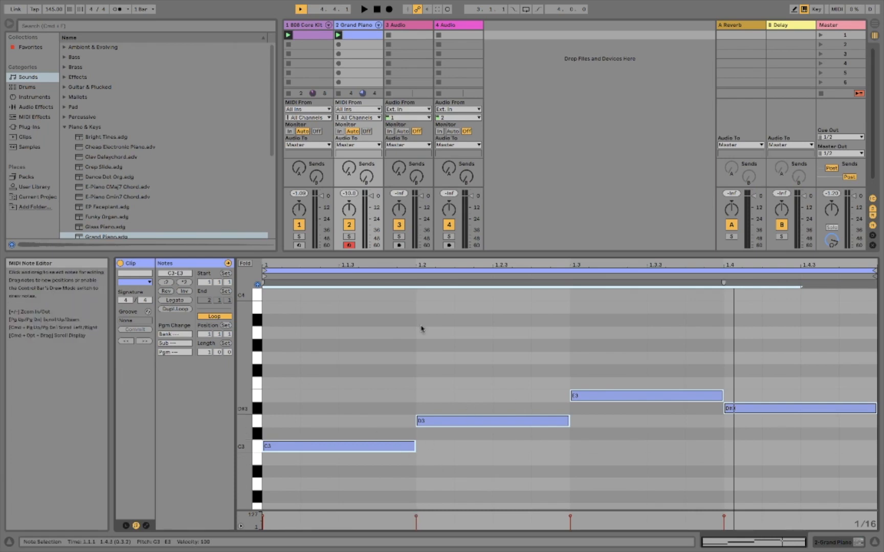
{"action": "left_click", "coordinate": [338, 34]}
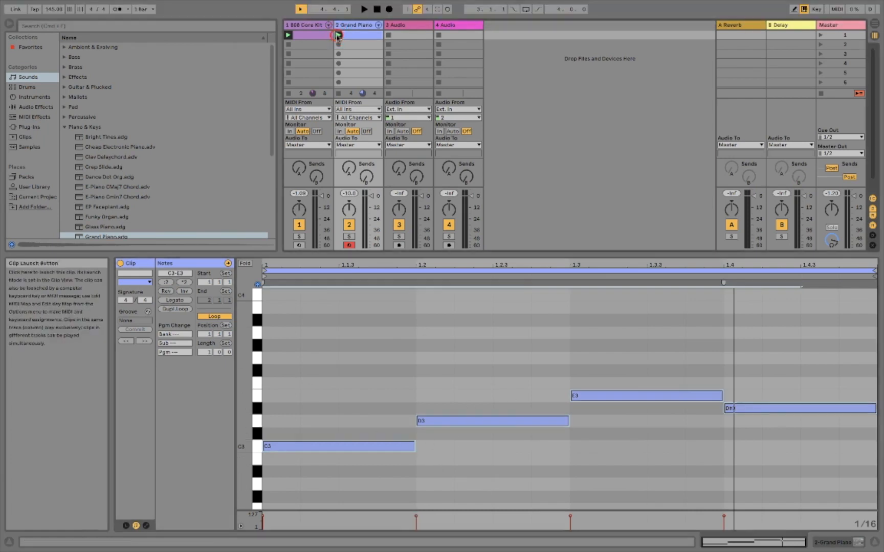
{"action": "left_click", "coordinate": [550, 263]}
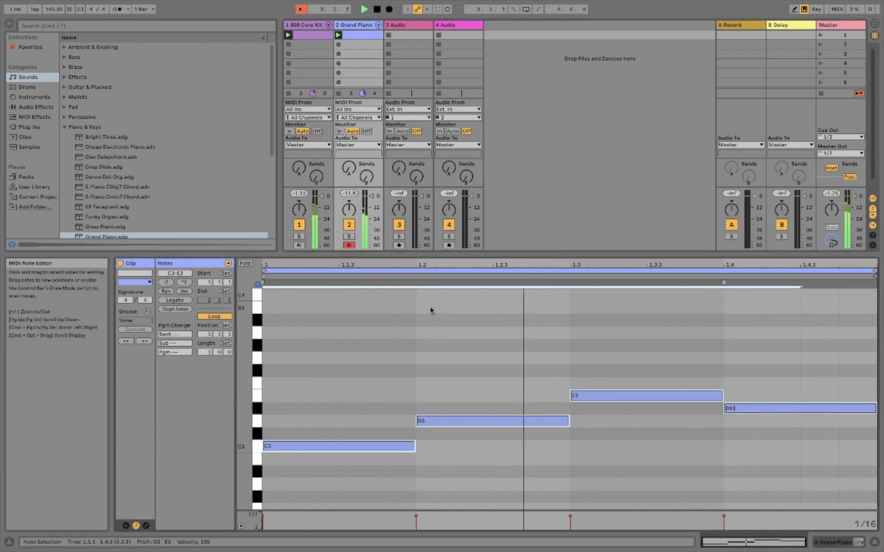
{"action": "key", "text": "space"}
Audition the C3 and D3 notes alternately to compare the interval between them.
{"action": "left_click", "coordinate": [438, 444]}
{"action": "left_click", "coordinate": [436, 420]}
{"action": "left_click", "coordinate": [437, 421]}
{"action": "left_click", "coordinate": [364, 444]}
{"action": "left_click", "coordinate": [364, 445]}
{"action": "left_click", "coordinate": [256, 422]}
{"action": "left_click", "coordinate": [257, 422]}
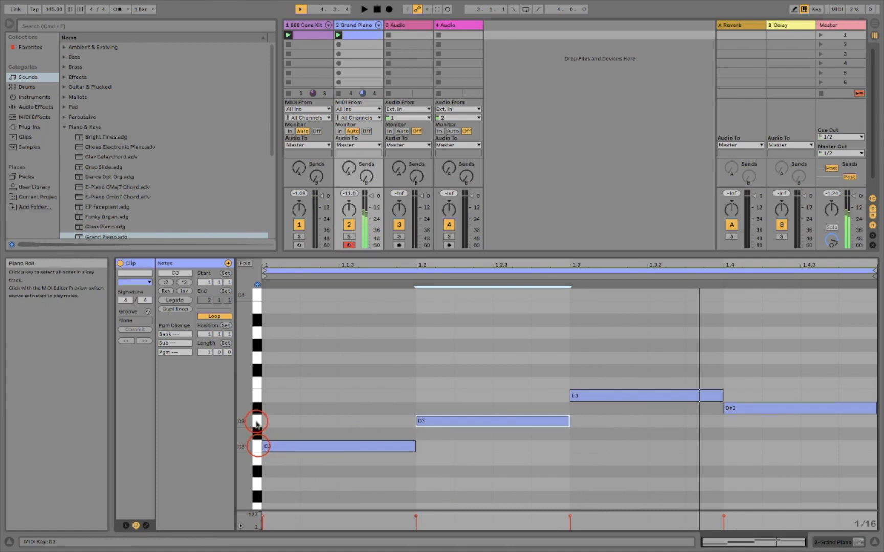
{"action": "left_click", "coordinate": [257, 446]}
{"action": "left_click", "coordinate": [256, 421]}
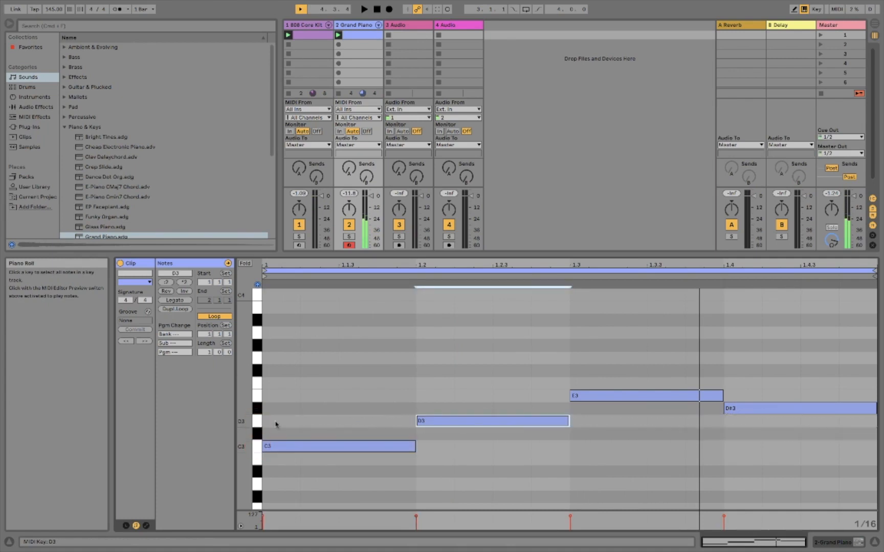
{"action": "left_click", "coordinate": [258, 448]}
{"action": "left_click", "coordinate": [257, 422]}
Raise the beat 2 note one semitone to D#3 and play the clip to check it.
{"action": "left_click", "coordinate": [473, 397]}
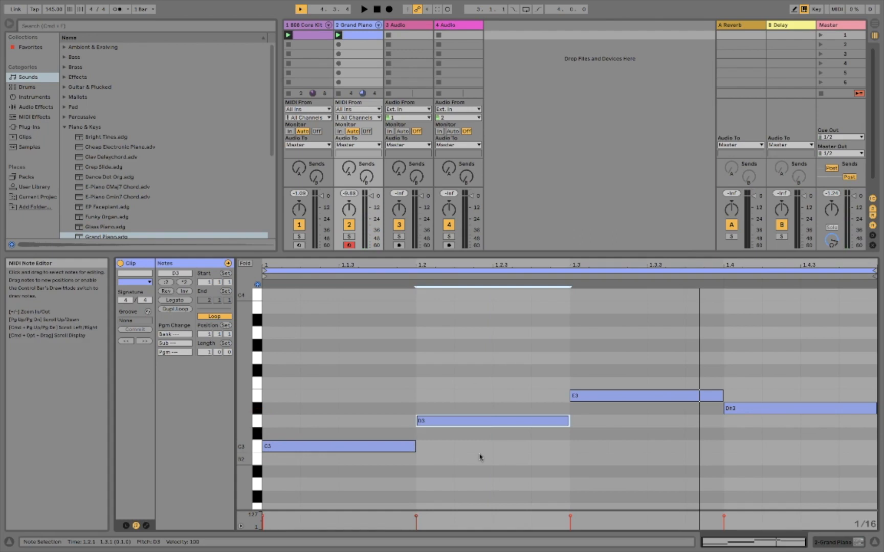
{"action": "key", "text": "Up"}
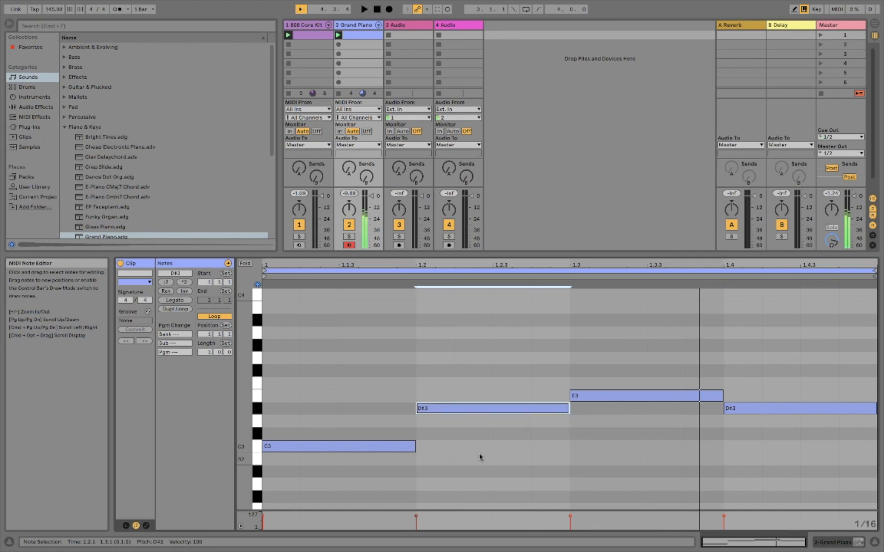
{"action": "key", "text": "space"}
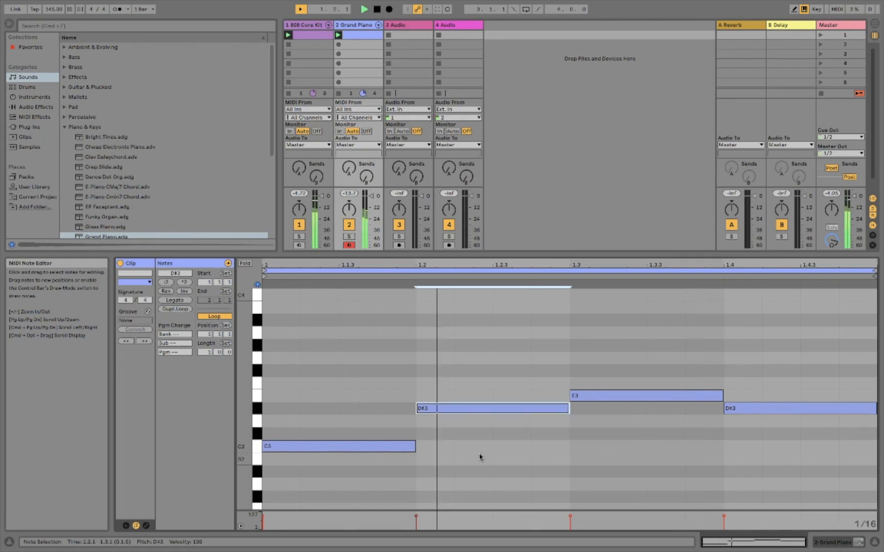
{"action": "left_click", "coordinate": [625, 368]}
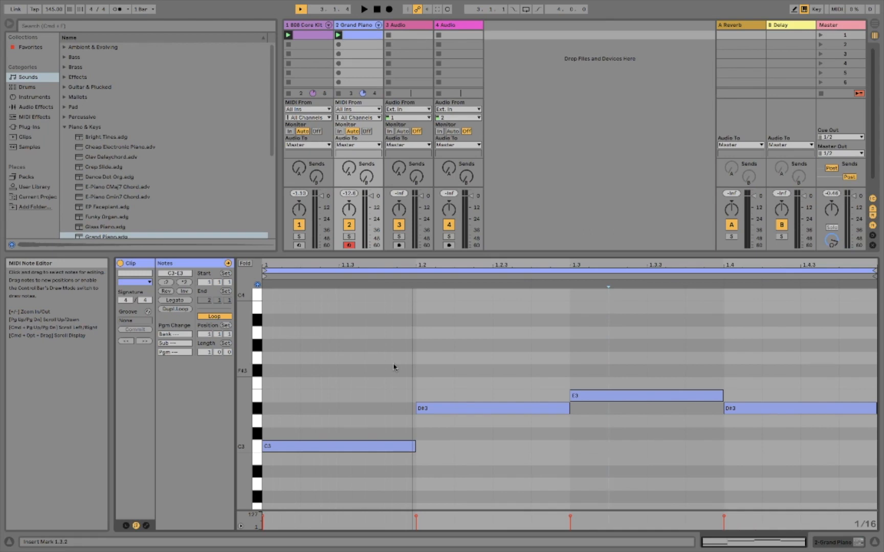
Duplicate the loop to two bars and delete the E3 note on beat 3 of the first bar.
{"action": "left_click", "coordinate": [174, 310]}
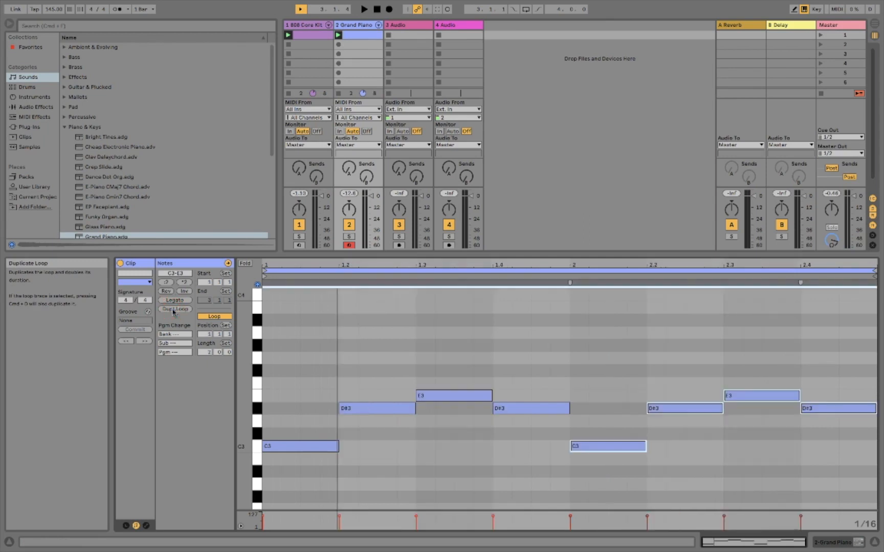
{"action": "left_click", "coordinate": [450, 365]}
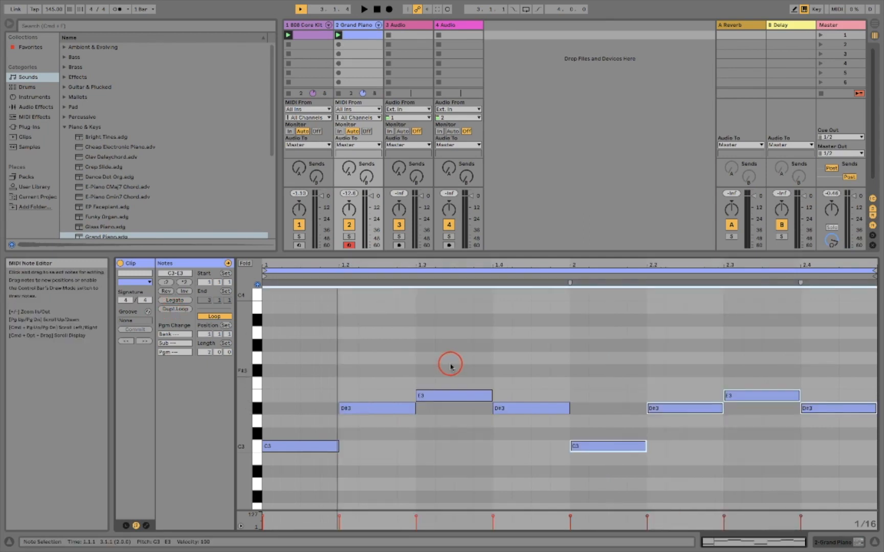
{"action": "left_click_drag", "start_coordinate": [450, 364], "coordinate": [478, 413]}
{"action": "key", "text": "Delete"}
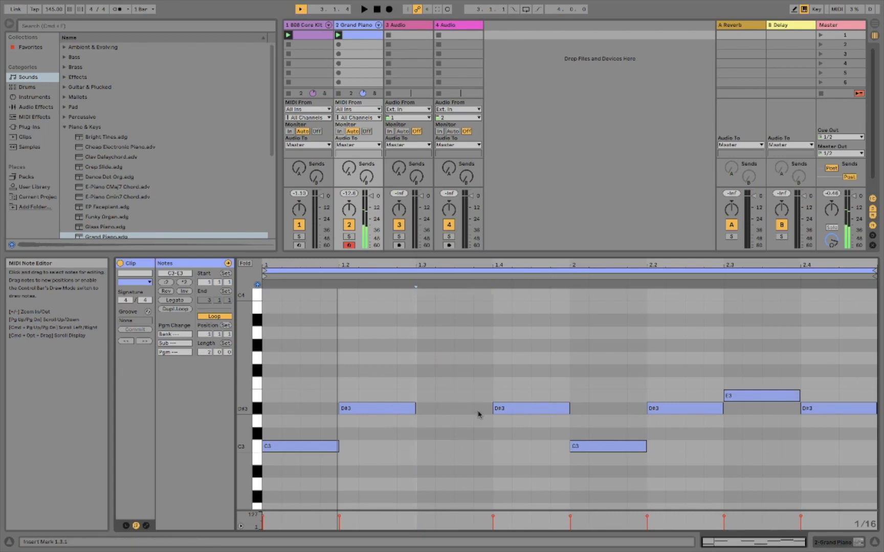
Extend the first bar's beat 2 D#3 to the beat 4 note with Legato, and play the clip.
{"action": "left_click_drag", "start_coordinate": [362, 367], "coordinate": [372, 418]}
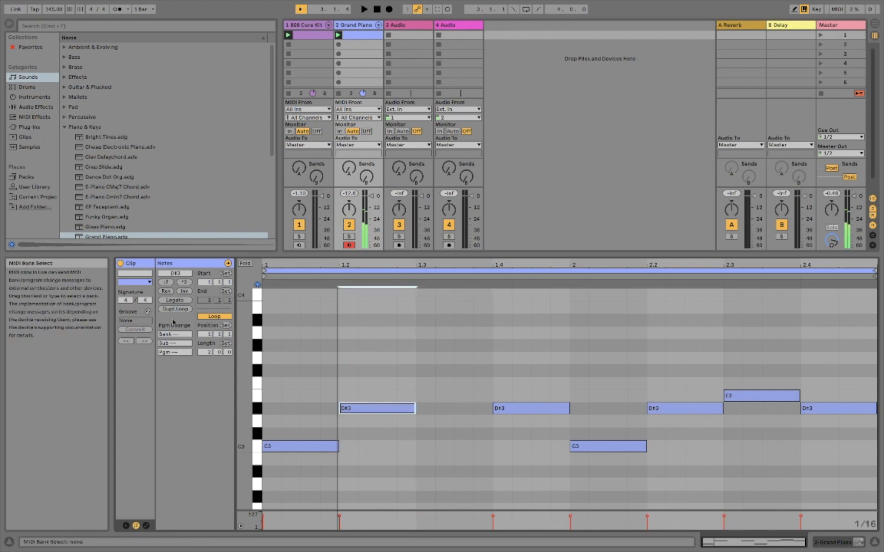
{"action": "left_click", "coordinate": [172, 300]}
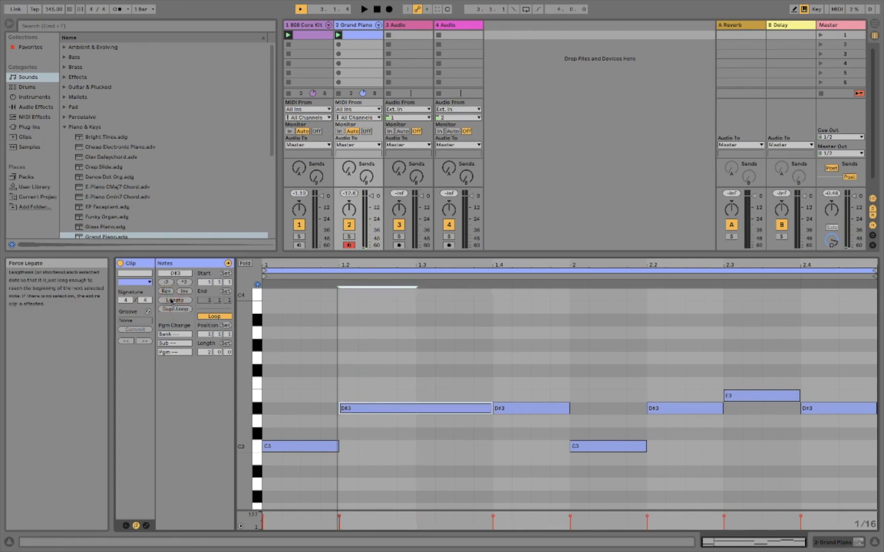
{"action": "key", "text": "space"}
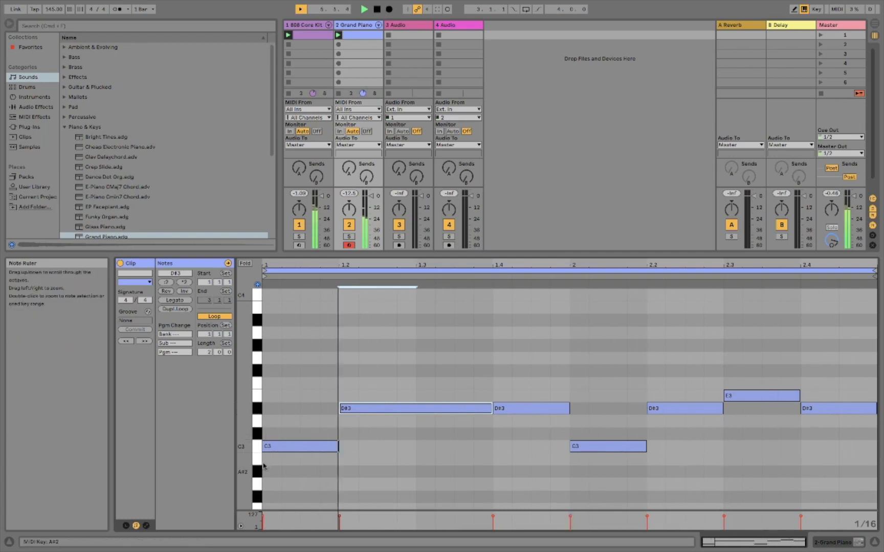
Raise the D#3 on beat 4 of the first bar three semitones to F#3 and play the clip.
{"action": "left_click", "coordinate": [520, 410]}
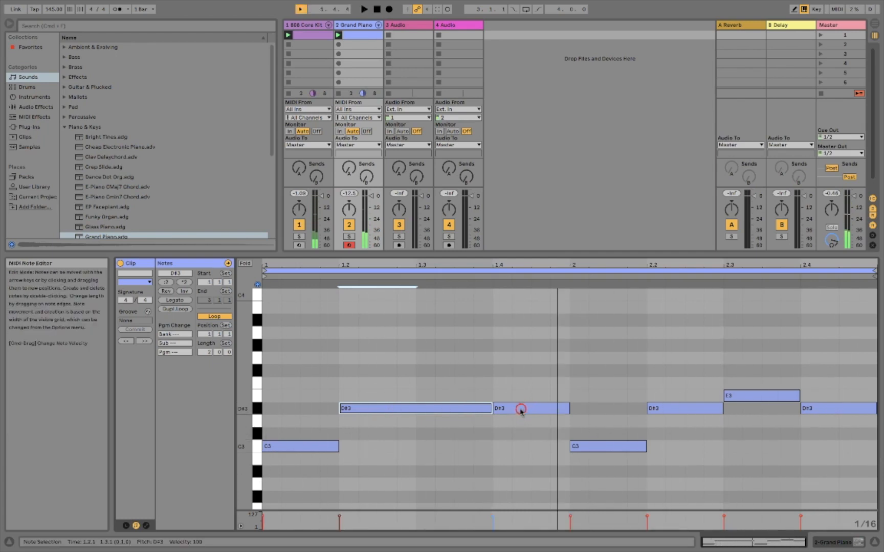
{"action": "key", "text": "Up"}
{"action": "key", "text": "Up"}
{"action": "key", "text": "Up"}
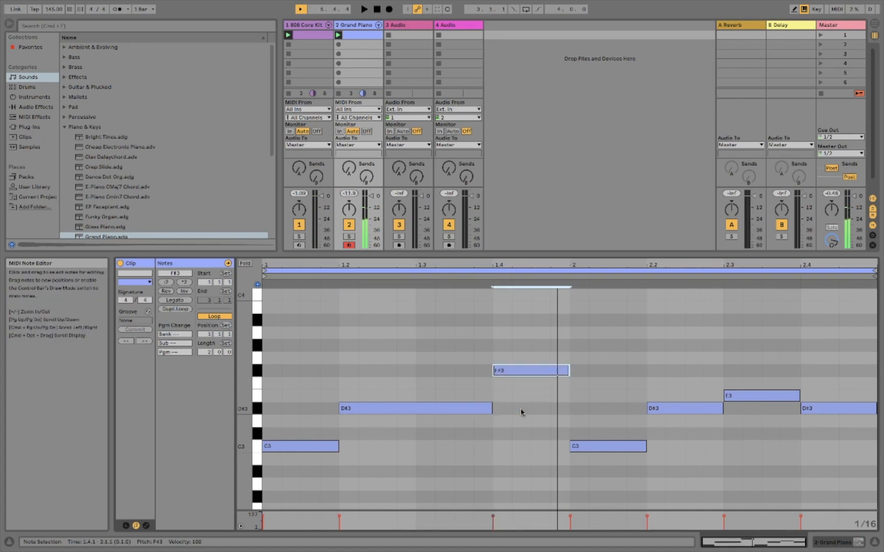
{"action": "key", "text": "space"}
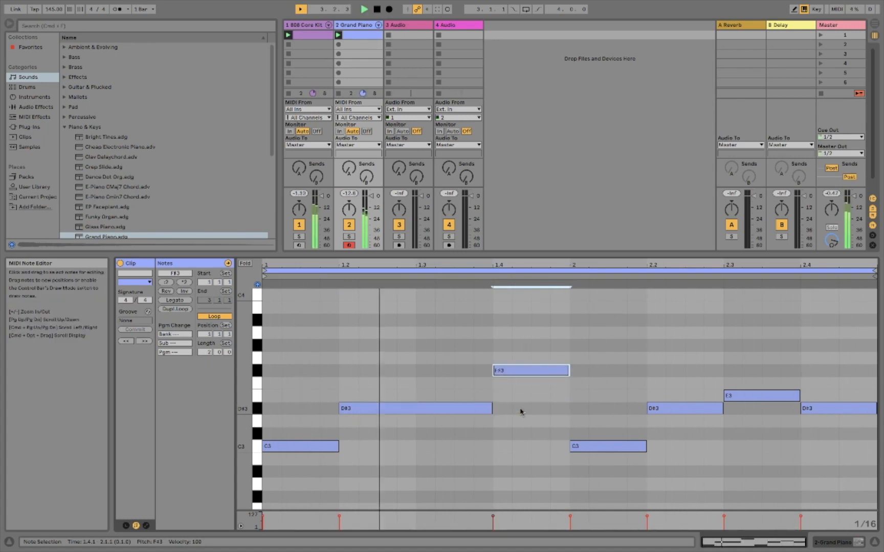
Shorten the first bar's D#3 to one beat and shift it from beat 2 to beat 3.
{"action": "key", "text": "space"}
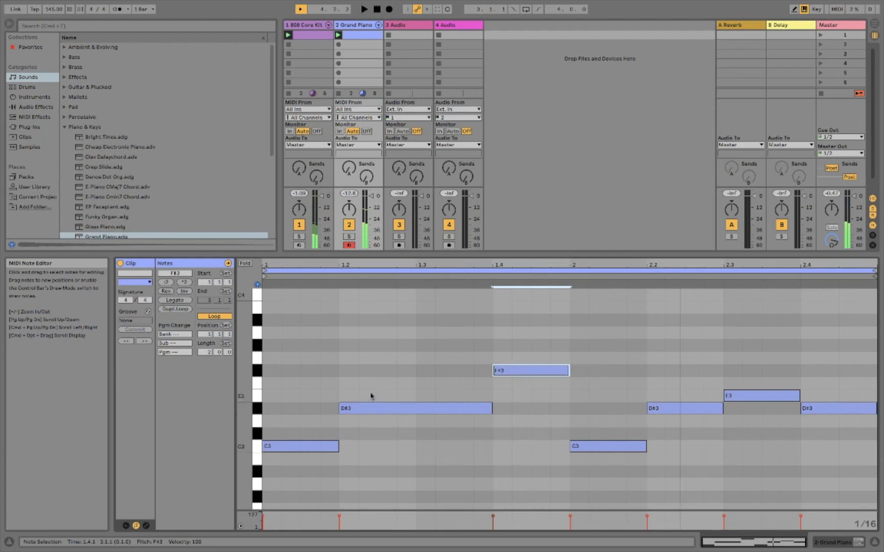
{"action": "left_click", "coordinate": [492, 409]}
{"action": "left_click_drag", "start_coordinate": [492, 409], "coordinate": [414, 409]}
{"action": "key", "text": "Right"}
{"action": "key", "text": "Right"}
{"action": "key", "text": "Right"}
{"action": "key", "text": "Right"}
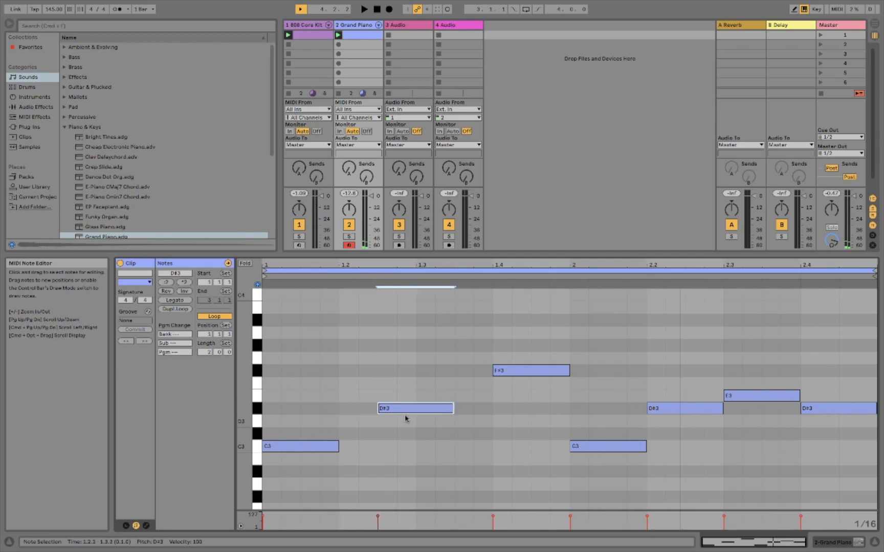
Extend the opening C3 to the beat 3 note with Legato, and play the clip.
{"action": "left_click", "coordinate": [326, 446]}
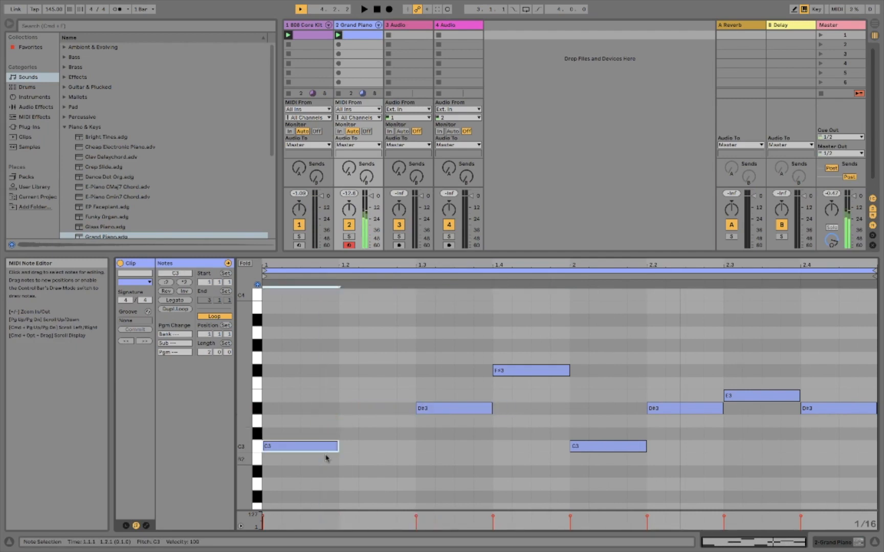
{"action": "left_click", "coordinate": [177, 301]}
{"action": "key", "text": "space"}
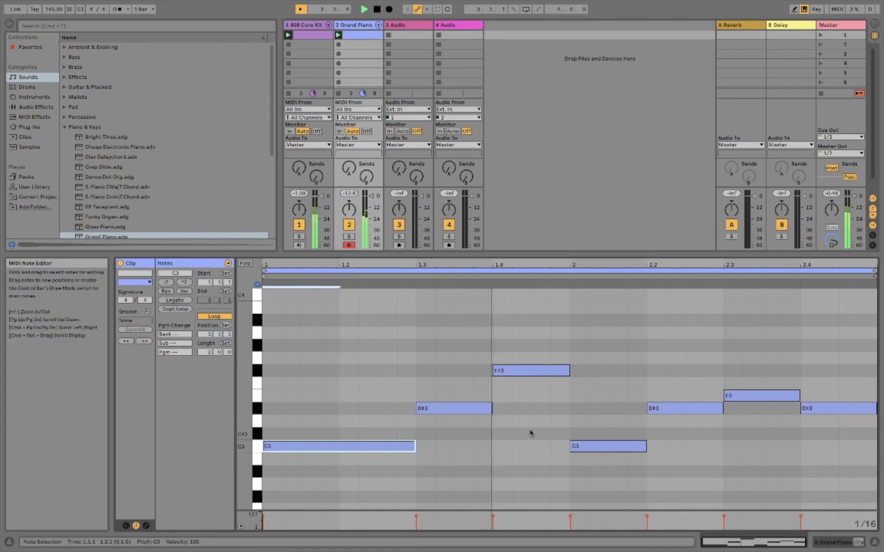
Delete the C3 at the start of bar 2 and move the F#3 one beat later to take its place.
{"action": "left_click_drag", "start_coordinate": [606, 407], "coordinate": [605, 549]}
{"action": "key", "text": "Delete"}
{"action": "left_click", "coordinate": [532, 371]}
{"action": "key", "text": "Right"}
{"action": "key", "text": "Right"}
{"action": "key", "text": "Right"}
{"action": "key", "text": "Right"}
Extend the first bar's beat 3 D#3 to the start of bar 2 with Legato, and play the clip.
{"action": "left_click", "coordinate": [481, 408]}
{"action": "left_click", "coordinate": [175, 301]}
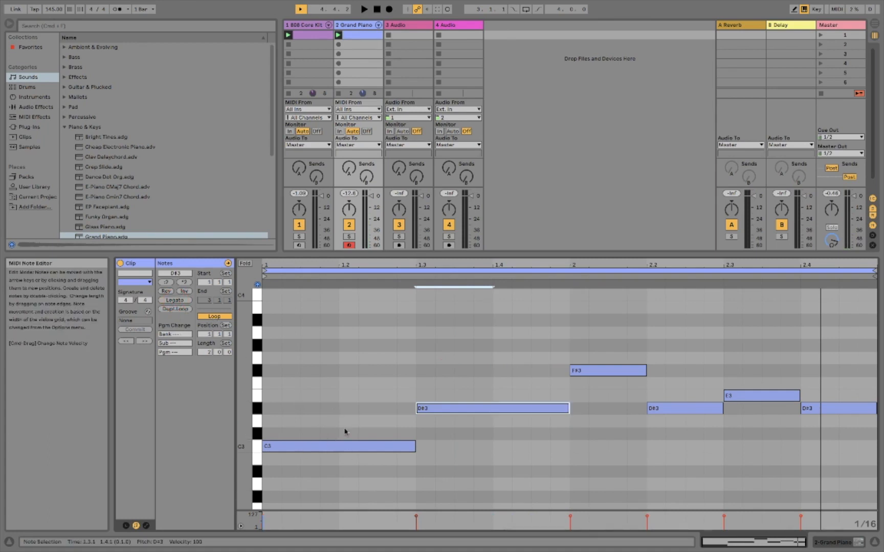
{"action": "key", "text": "space"}
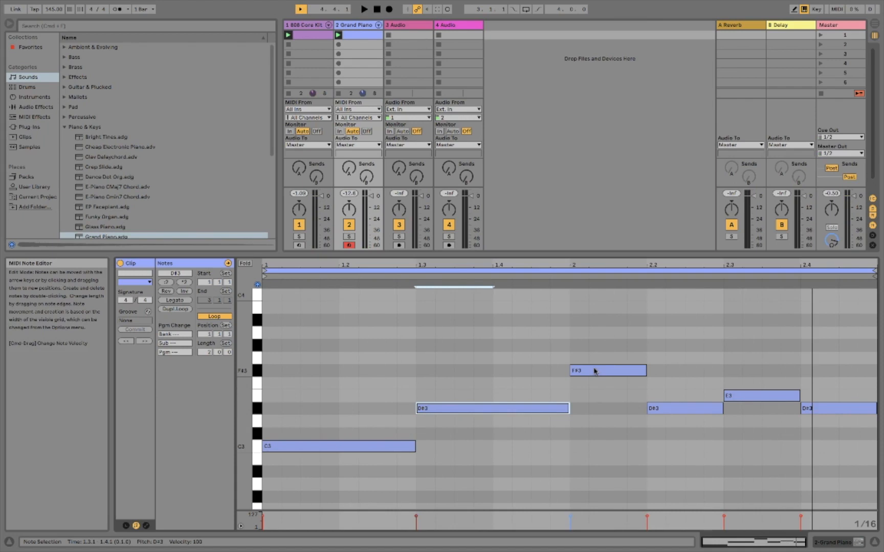
Add a two-beat F#3 note above the C3 at the start of the first bar.
{"action": "left_click", "coordinate": [256, 447]}
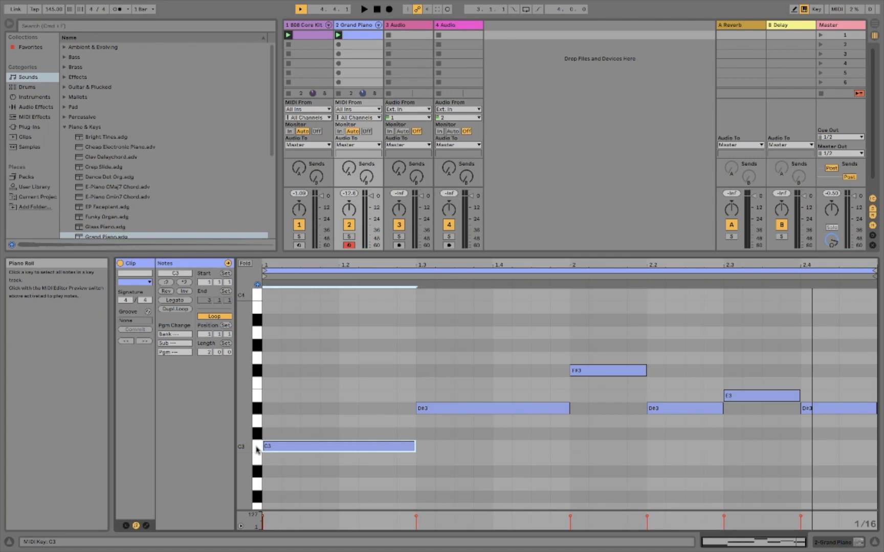
{"action": "left_click", "coordinate": [256, 448]}
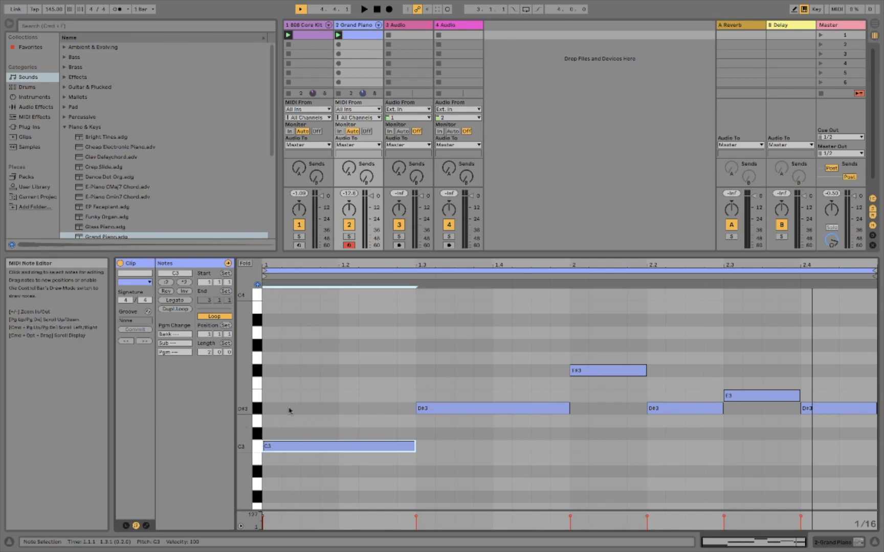
{"action": "double_click", "coordinate": [272, 373]}
{"action": "left_click_drag", "start_coordinate": [279, 371], "coordinate": [422, 377]}
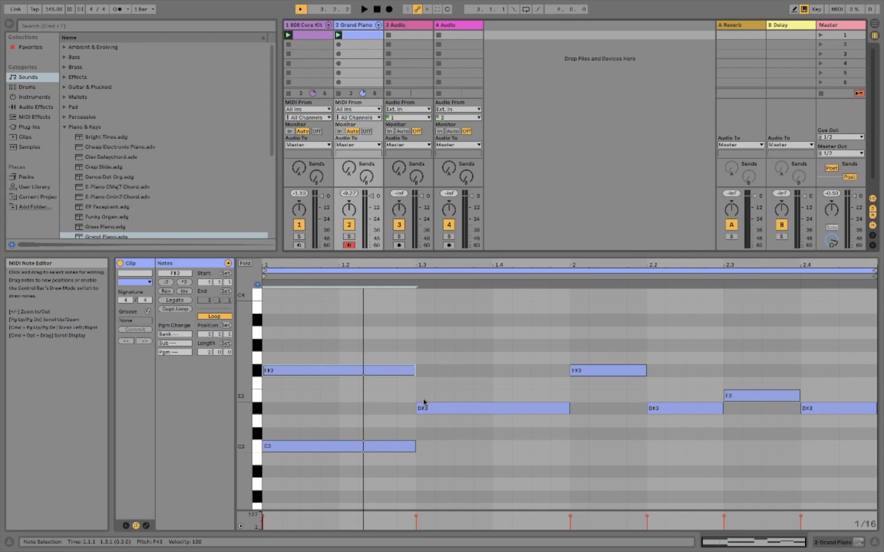
Add an F#3 above the D#3 from beat 3 to the end of the first bar, and launch the piano clip.
{"action": "double_click", "coordinate": [436, 372]}
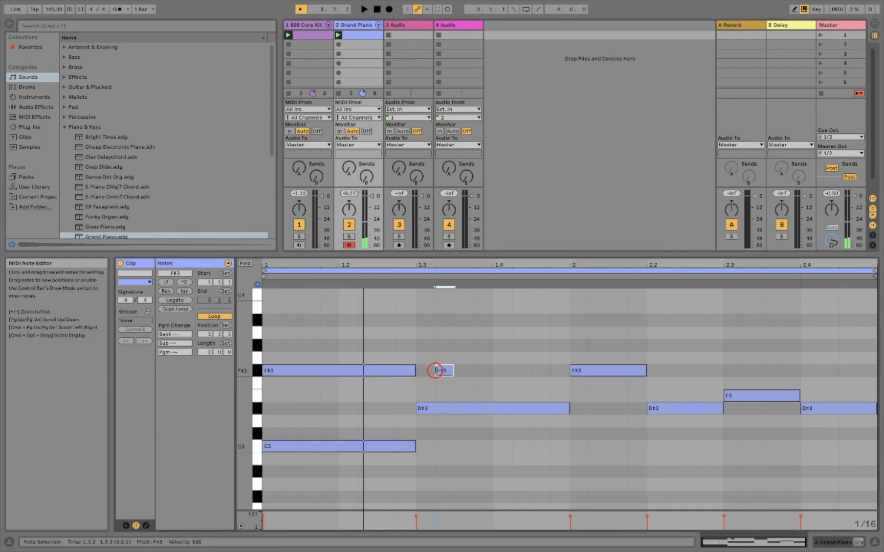
{"action": "left_click_drag", "start_coordinate": [436, 372], "coordinate": [560, 374]}
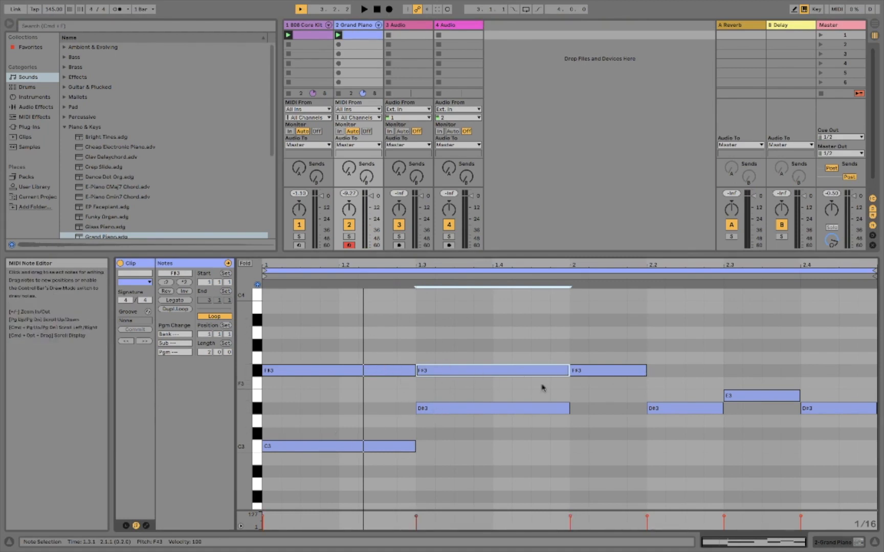
{"action": "left_click", "coordinate": [337, 35]}
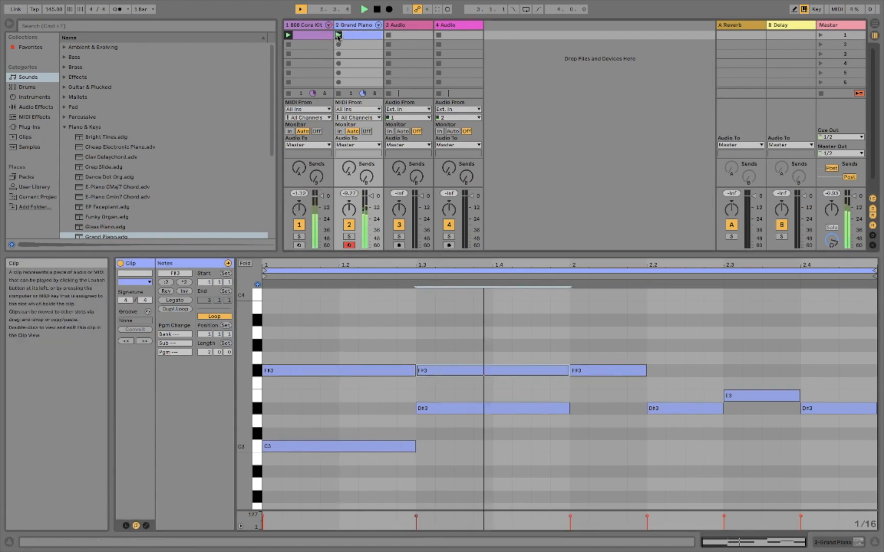
Lower the first bar's beat 3 D#3 by one semitone to D3.
{"action": "left_click", "coordinate": [495, 408]}
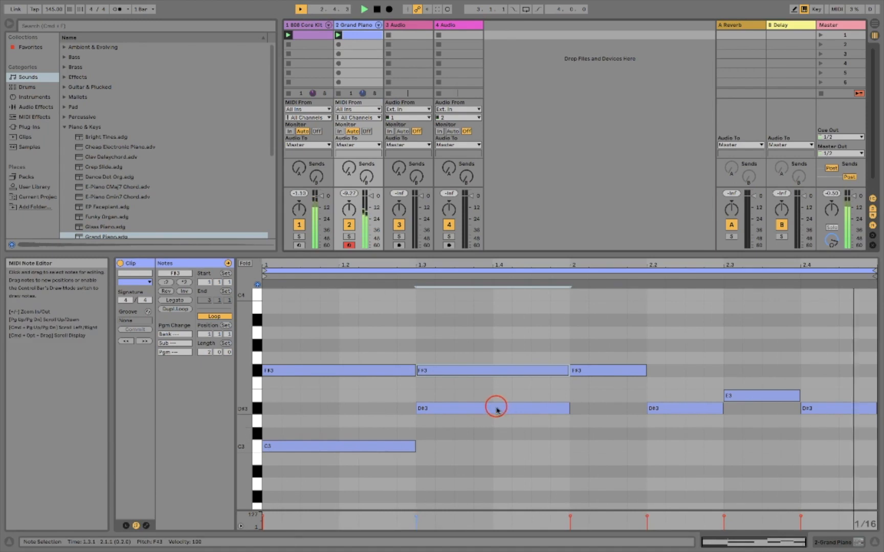
{"action": "key", "text": "Down"}
{"action": "key", "text": "Down"}
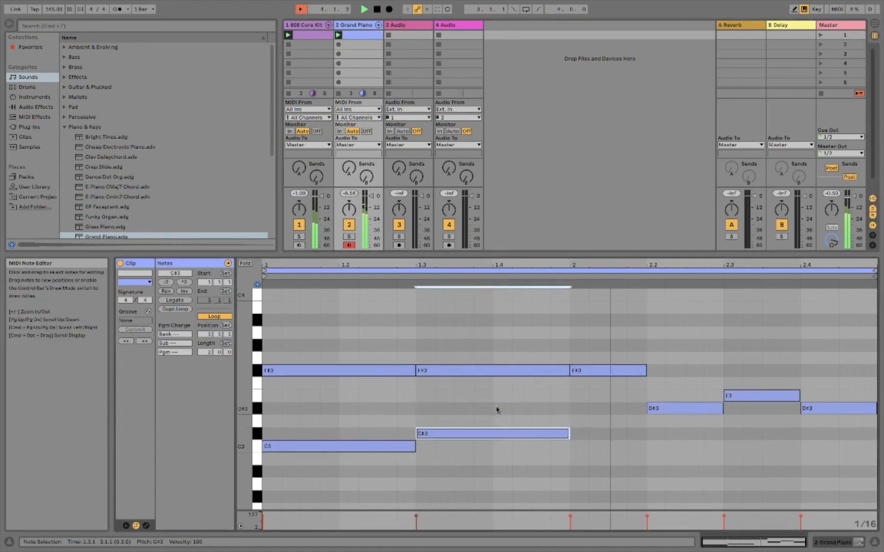
{"action": "key", "text": "Up"}
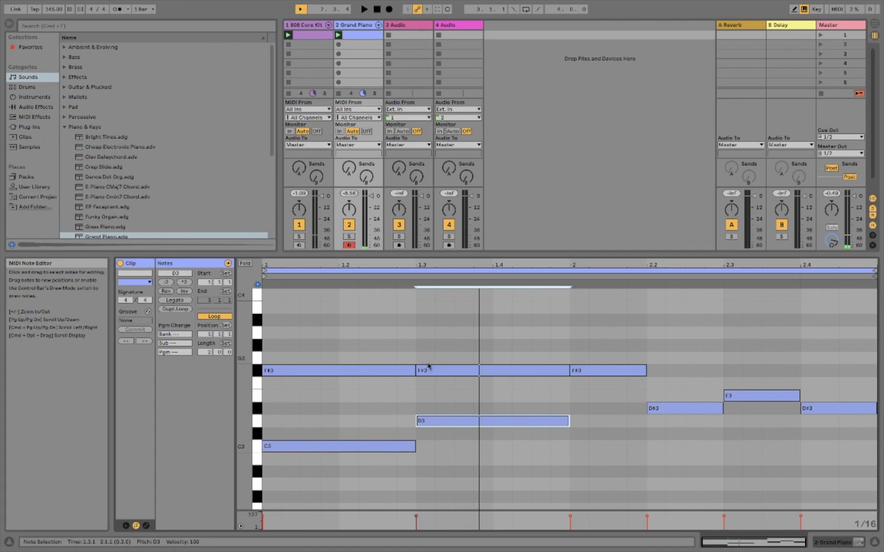
Move the D#3 on beat 2 of bar 2 to the bar's start beneath the F#3, and play the clip.
{"action": "left_click", "coordinate": [610, 369]}
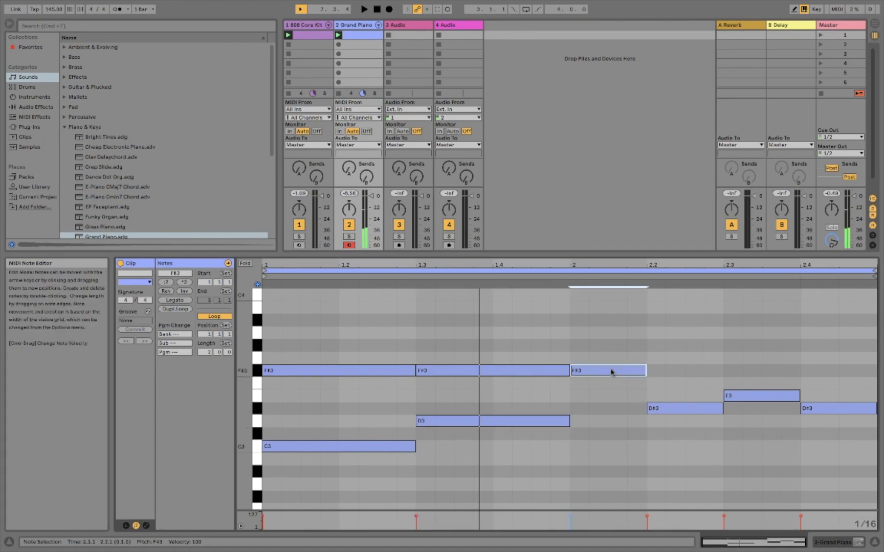
{"action": "left_click_drag", "start_coordinate": [664, 409], "coordinate": [588, 410]}
{"action": "key", "text": "space"}
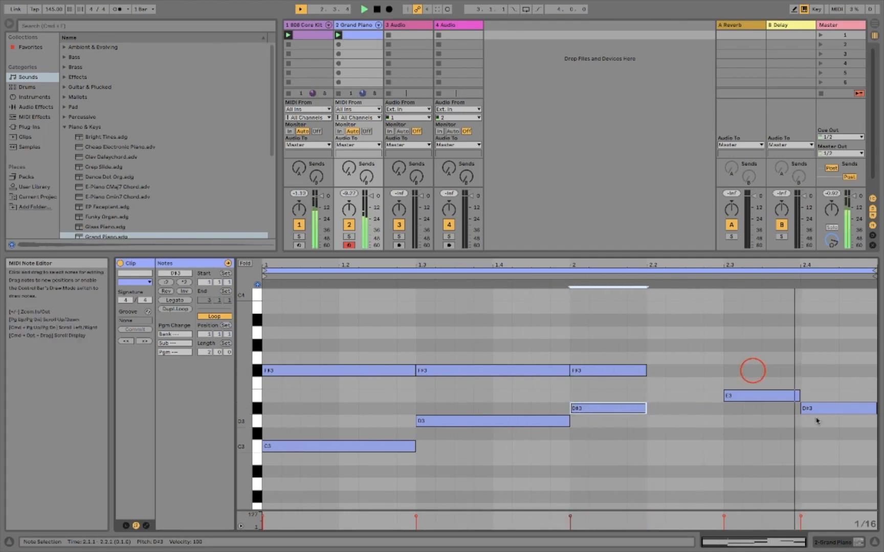
Add a one-beat C#3 beneath the E3 on beat 3 of the second bar.
{"action": "double_click", "coordinate": [751, 370]}
{"action": "left_click_drag", "start_coordinate": [753, 373], "coordinate": [800, 434]}
{"action": "left_click_drag", "start_coordinate": [744, 434], "coordinate": [726, 434]}
{"action": "left_click", "coordinate": [821, 407]}
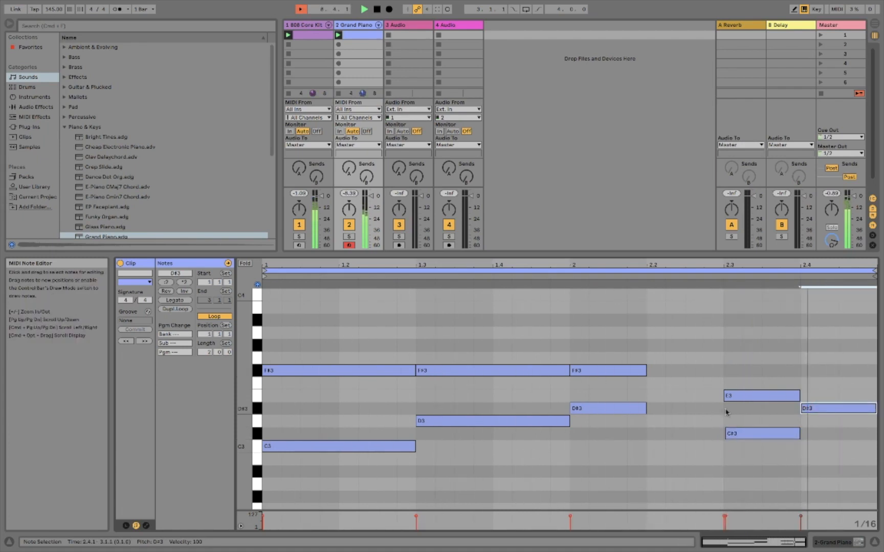
Select the E3 and C#3 pair in bar 2, move it from beat 3 to beat 2, and play the clip.
{"action": "left_click", "coordinate": [733, 379]}
{"action": "left_click_drag", "start_coordinate": [733, 380], "coordinate": [736, 438]}
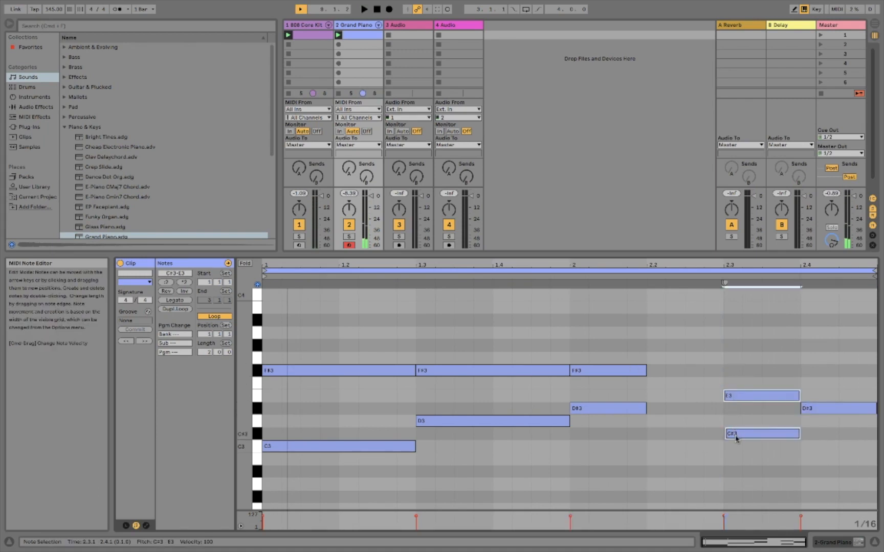
{"action": "key", "text": "Left"}
{"action": "key", "text": "Left"}
{"action": "key", "text": "Left"}
{"action": "key", "text": "Left"}
{"action": "key", "text": "Left"}
{"action": "key", "text": "Right"}
{"action": "key", "text": "space"}
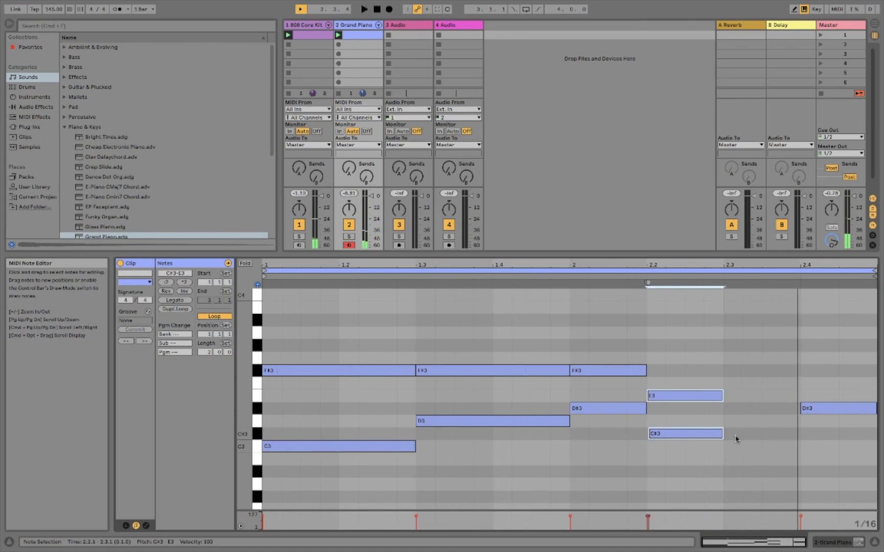
Move the E3 and C#3 pair two sixteenths later, to 2.2.3.
{"action": "key", "text": "Left"}
{"action": "key", "text": "Right"}
{"action": "key", "text": "Right"}
{"action": "key", "text": "Right"}
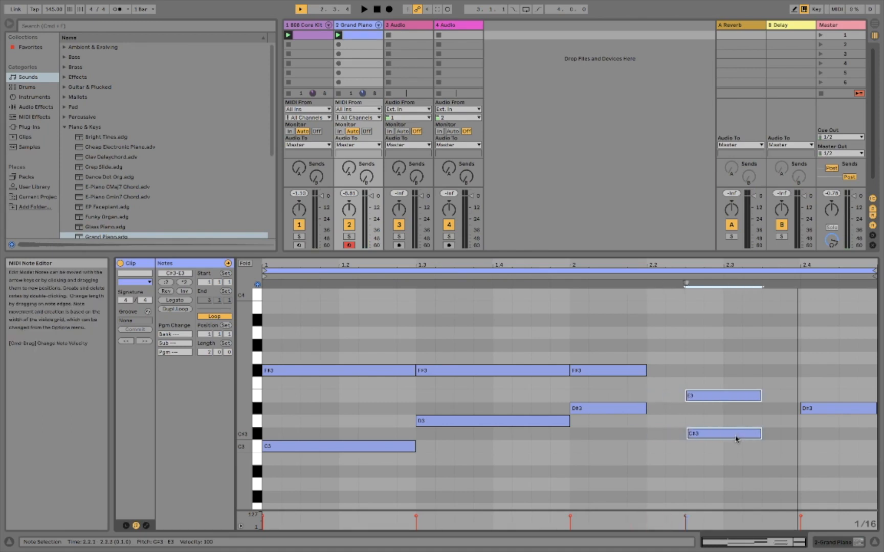
Undo the moves of the E3 and C#3 pair back to beat 3 of bar 2.
{"action": "left_click", "coordinate": [81, 5]}
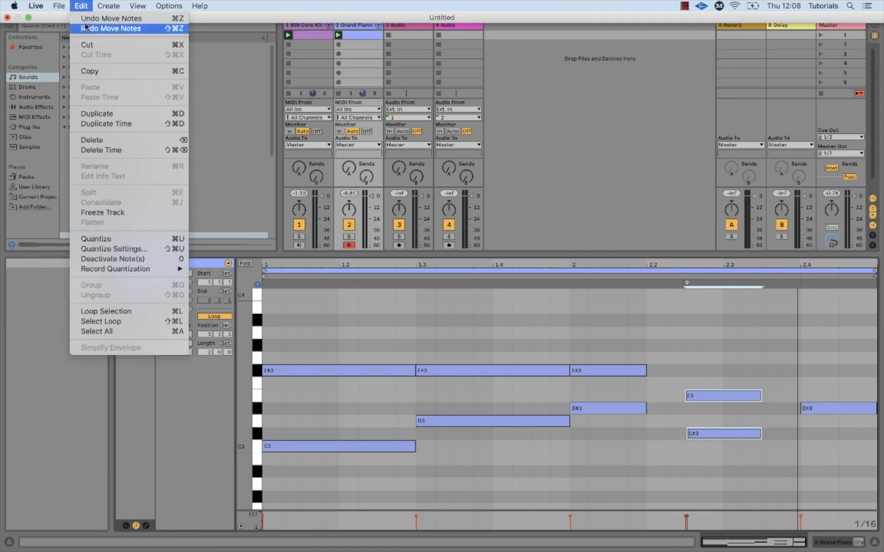
{"action": "left_click", "coordinate": [80, 5]}
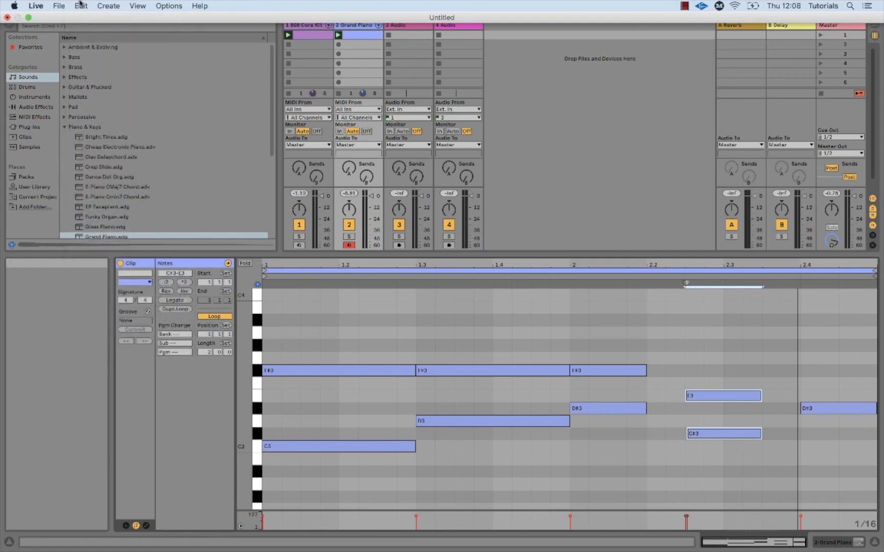
{"action": "key", "text": "super+z"}
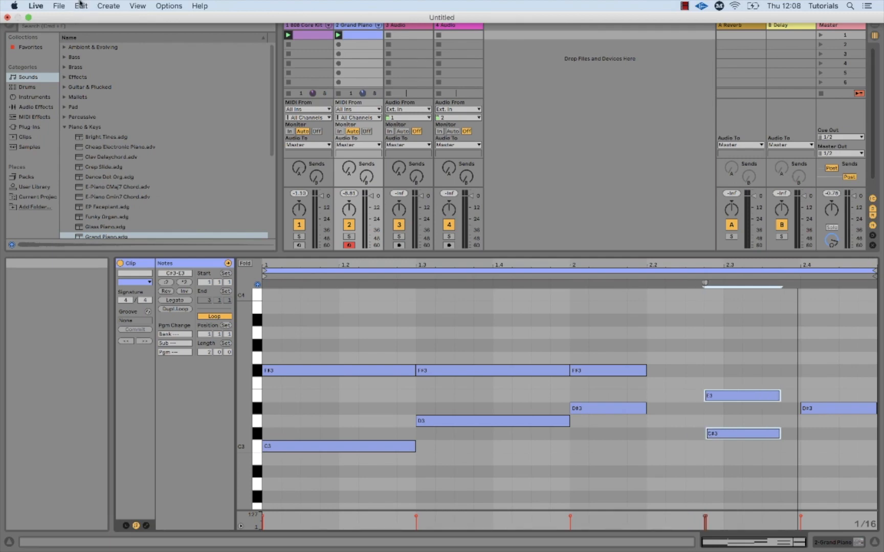
{"action": "key", "text": "super+z"}
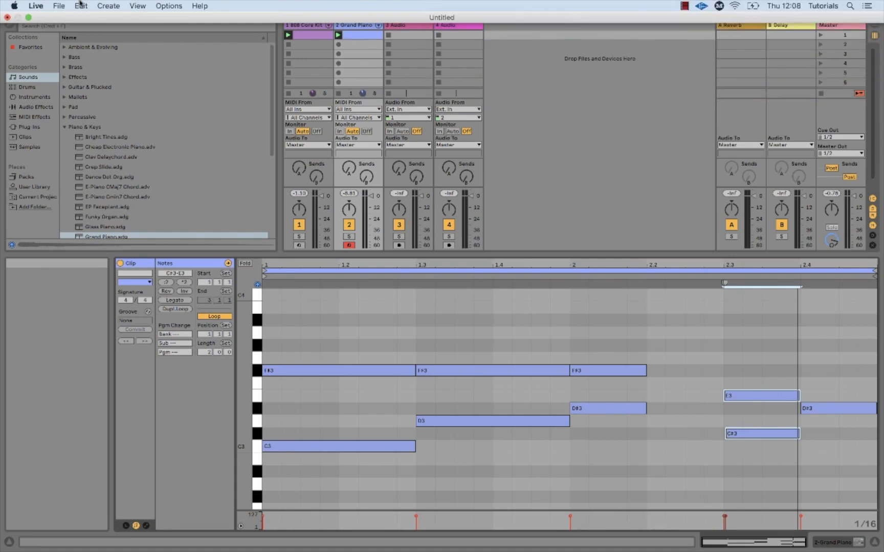
Play the clip and delete the E3 and C#3 notes on beat 3 of bar 2.
{"action": "key", "text": "space"}
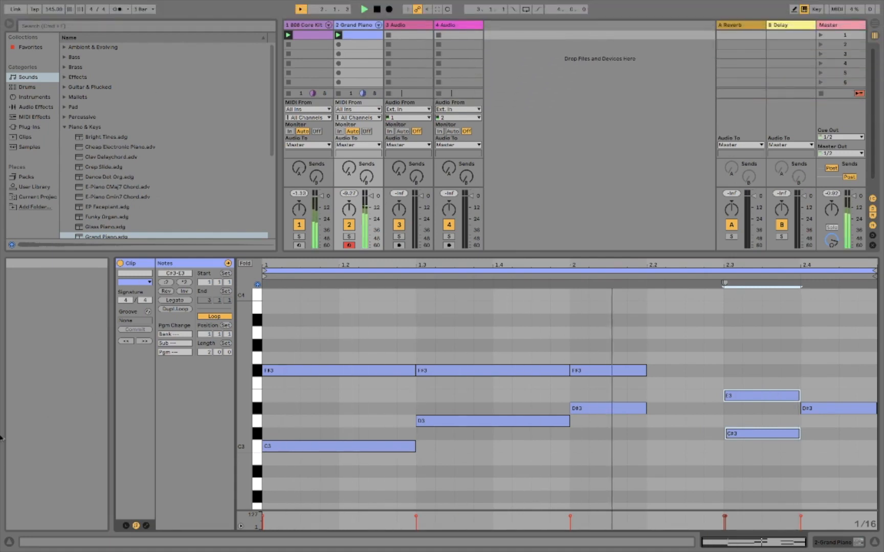
{"action": "left_click_drag", "start_coordinate": [743, 376], "coordinate": [745, 461]}
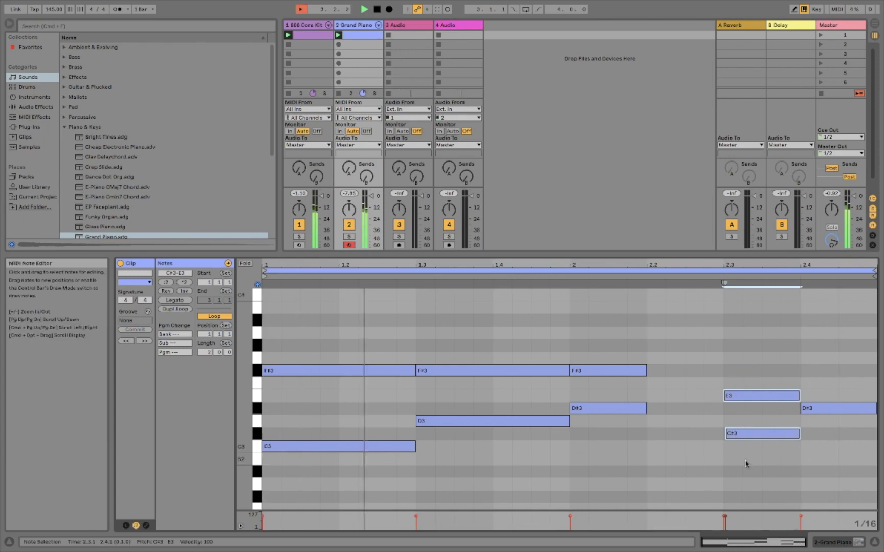
{"action": "key", "text": "Delete"}
Extend the F#3 and D#3 at the start of bar 2 to the beat 4 note with Legato.
{"action": "left_click", "coordinate": [593, 349]}
{"action": "left_click_drag", "start_coordinate": [597, 358], "coordinate": [596, 414]}
{"action": "left_click", "coordinate": [169, 302]}
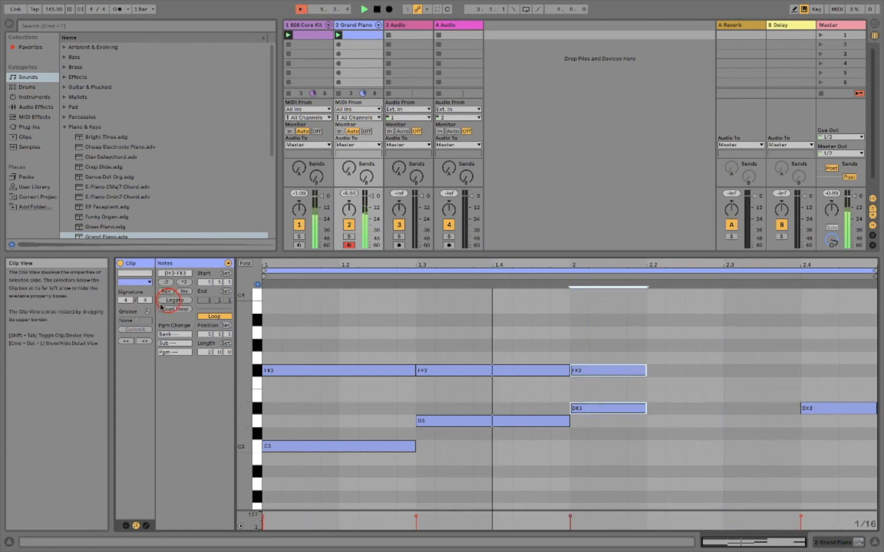
Lower the D#3 on beat 4 of the second bar two semitones to C#3.
{"action": "left_click", "coordinate": [844, 391]}
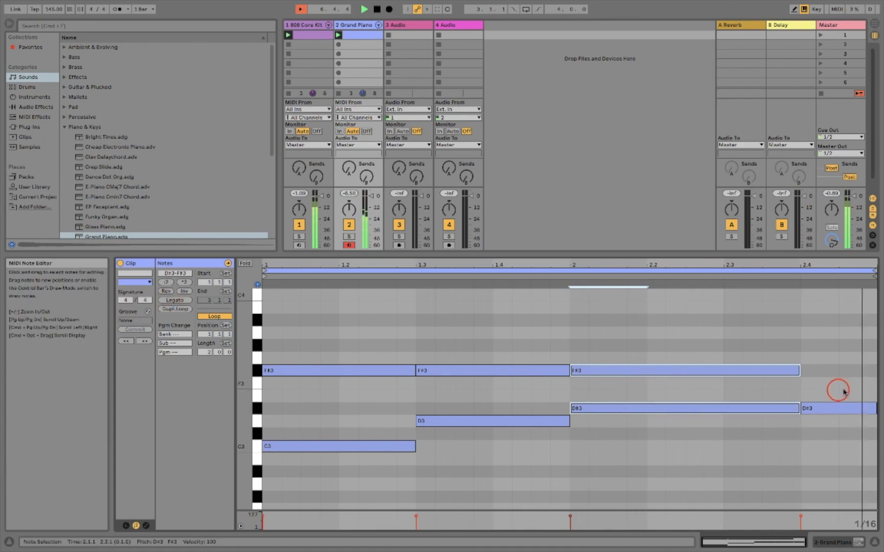
{"action": "left_click", "coordinate": [841, 408]}
{"action": "key", "text": "Down"}
{"action": "key", "text": "Down"}
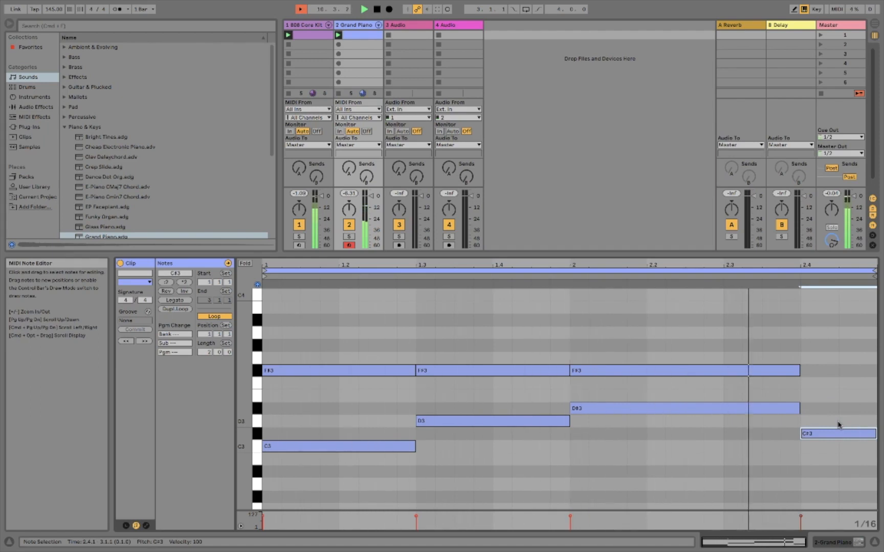
Copy the C#3 on beat 4 of bar 2 down to A#2, and raise the copy in semitones to B3 while the clip plays.
{"action": "left_click_drag", "start_coordinate": [825, 436], "coordinate": [834, 470]}
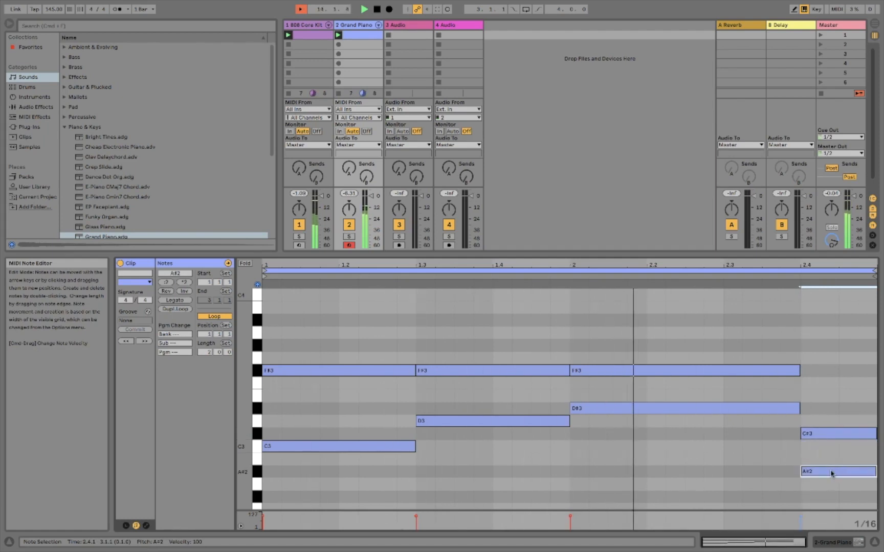
{"action": "key", "text": "Up"}
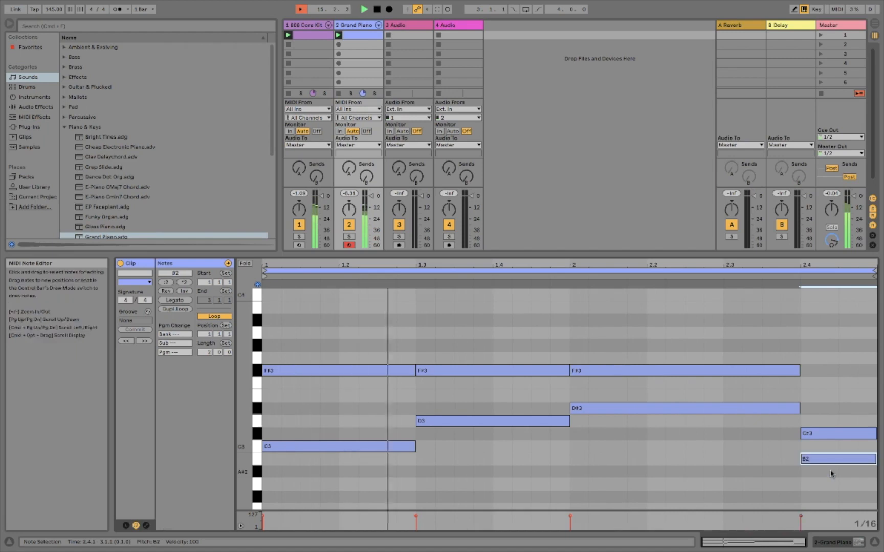
{"action": "key", "text": "Up"}
{"action": "key", "text": "Up"}
{"action": "key", "text": "Up"}
{"action": "key", "text": "Up"}
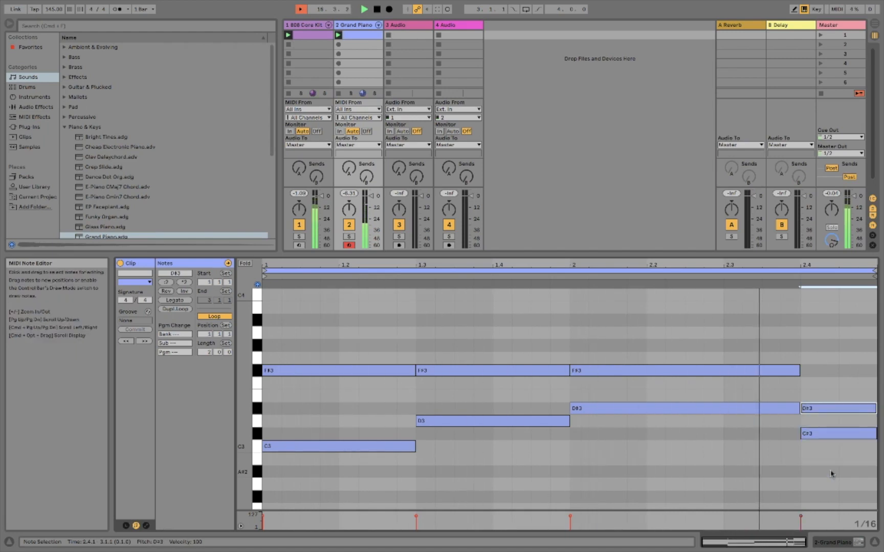
{"action": "key", "text": "Up"}
{"action": "key", "text": "Up"}
{"action": "key", "text": "Up"}
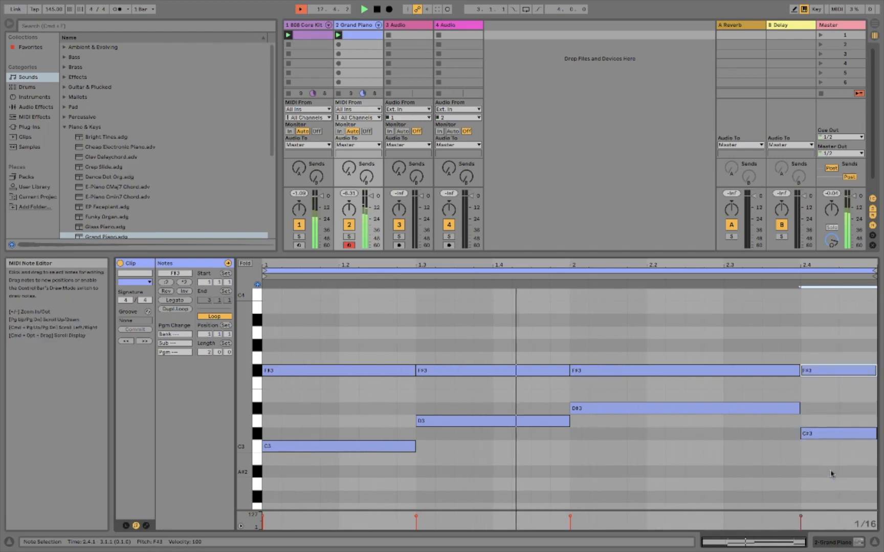
{"action": "key", "text": "Up"}
{"action": "key", "text": "Up"}
{"action": "key", "text": "Up"}
{"action": "key", "text": "Up"}
{"action": "key", "text": "Up"}
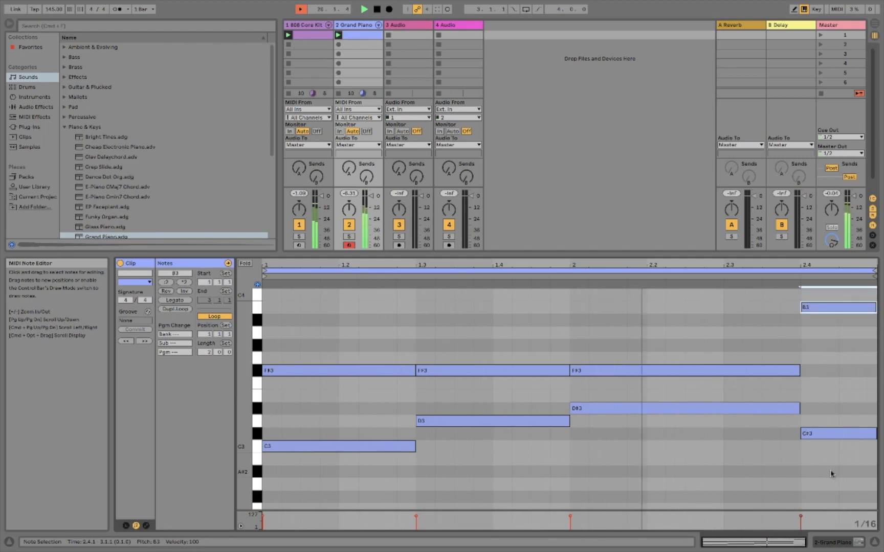
Lower the B3 on beat 4 of the second bar five semitones to F#3.
{"action": "key", "text": "Down"}
{"action": "key", "text": "Down"}
{"action": "key", "text": "Down"}
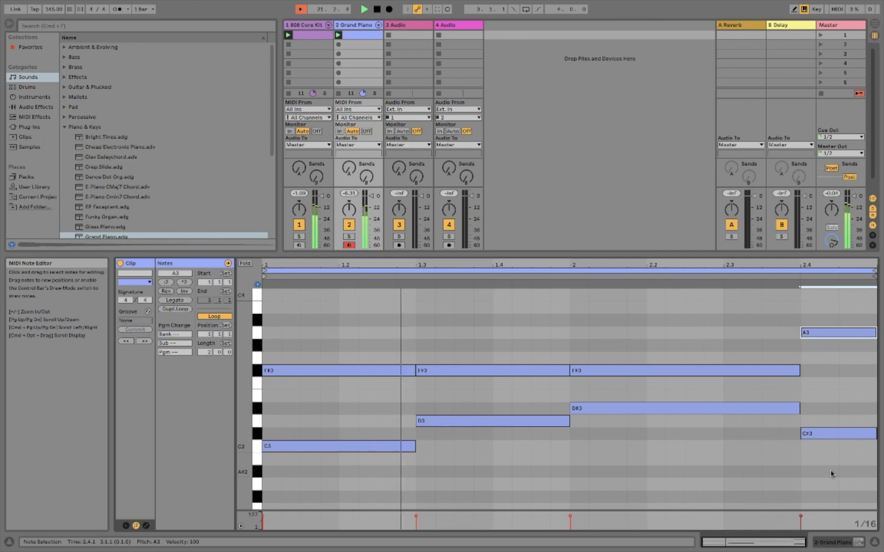
{"action": "key", "text": "Down"}
{"action": "key", "text": "Down"}
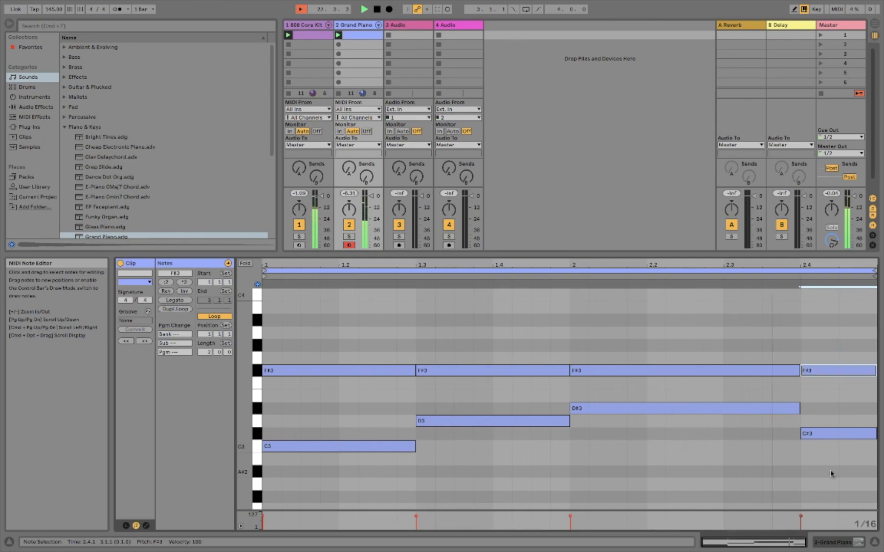
Try a D#3 note across the first two beats of bar 1 while the clip plays, and delete it.
{"action": "left_click", "coordinate": [298, 411]}
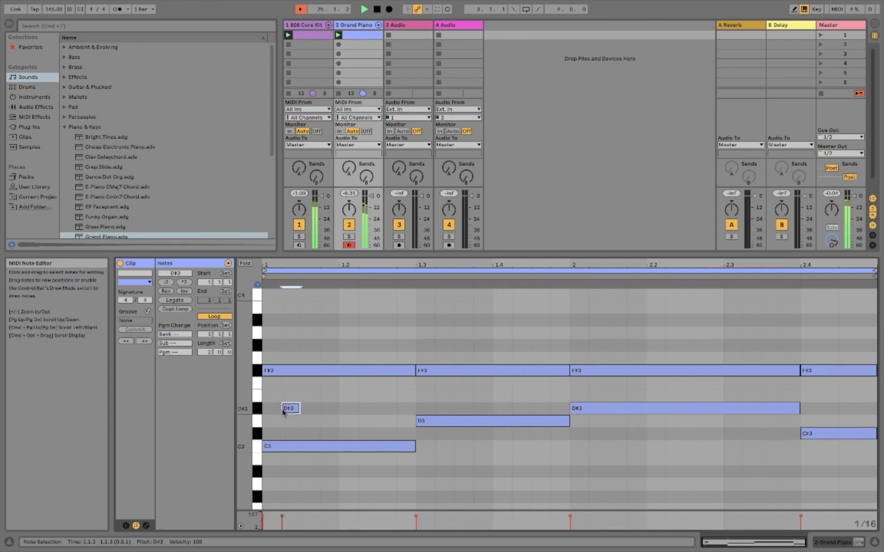
{"action": "left_click", "coordinate": [283, 409]}
{"action": "left_click", "coordinate": [281, 410]}
{"action": "left_click_drag", "start_coordinate": [282, 409], "coordinate": [416, 408]}
{"action": "left_click", "coordinate": [300, 407]}
{"action": "left_click", "coordinate": [263, 409]}
{"action": "left_click_drag", "start_coordinate": [263, 410], "coordinate": [262, 409]}
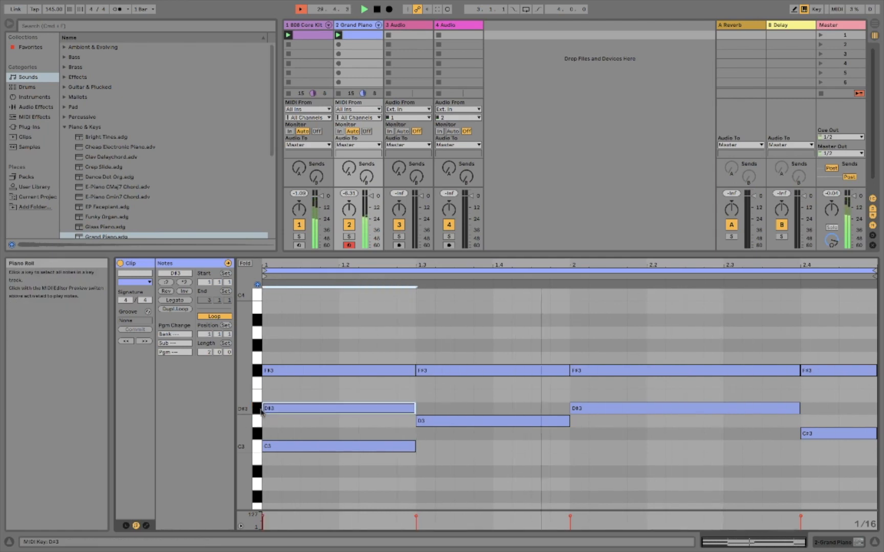
{"action": "left_click", "coordinate": [305, 409]}
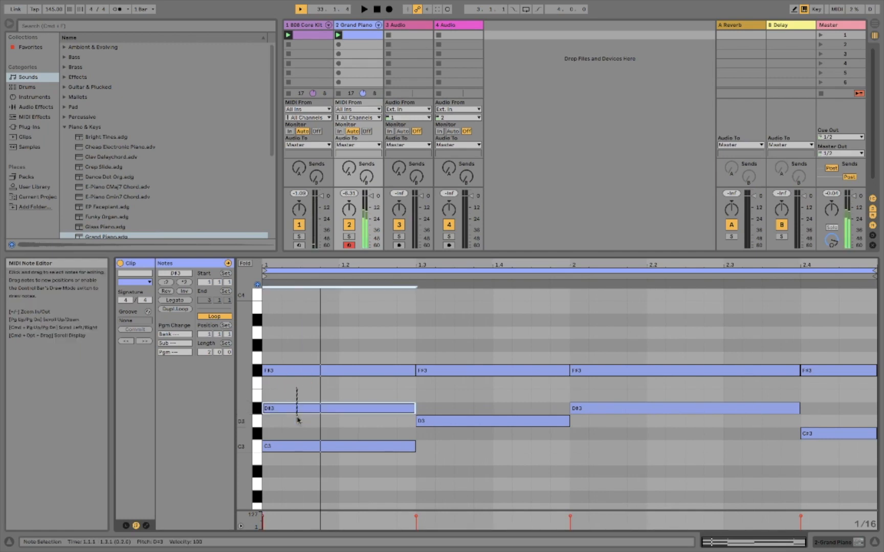
{"action": "key", "text": "Delete"}
{"action": "key", "text": "space"}
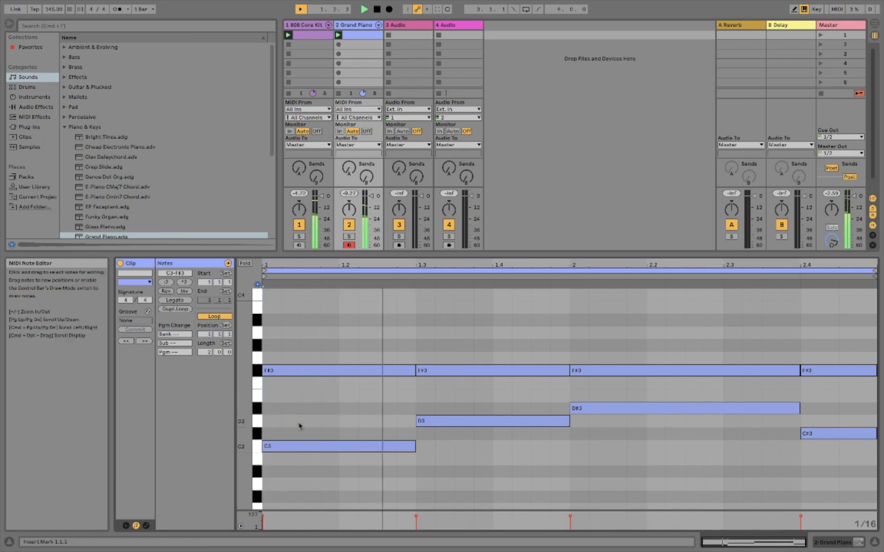
Stop playback and delete the F#3 and C#3 notes on beat 4 of bar 2.
{"action": "key", "text": "space"}
{"action": "left_click_drag", "start_coordinate": [502, 351], "coordinate": [601, 456]}
{"action": "left_click_drag", "start_coordinate": [851, 335], "coordinate": [849, 434]}
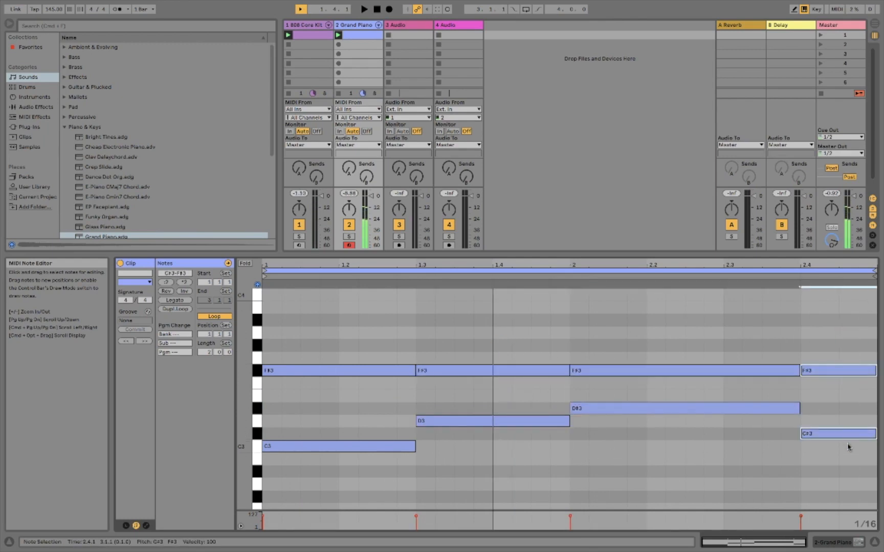
{"action": "key", "text": "Delete"}
Move the F#3/D3 and F#3/D#3 pairs two beats later so they start on beats 1 and 3 of bar 2, and play the clip.
{"action": "left_click_drag", "start_coordinate": [455, 322], "coordinate": [650, 460]}
{"action": "left_click", "coordinate": [442, 369]}
{"action": "left_click_drag", "start_coordinate": [444, 372], "coordinate": [596, 378]}
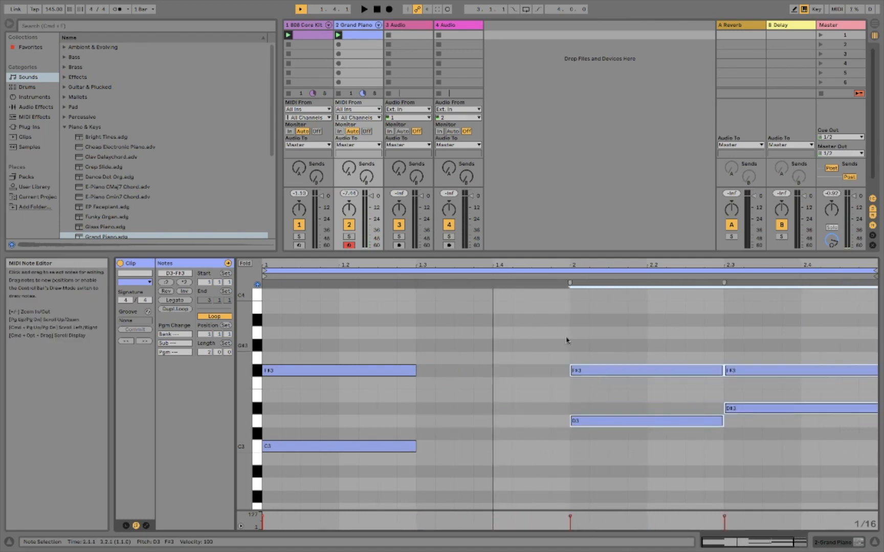
{"action": "key", "text": "space"}
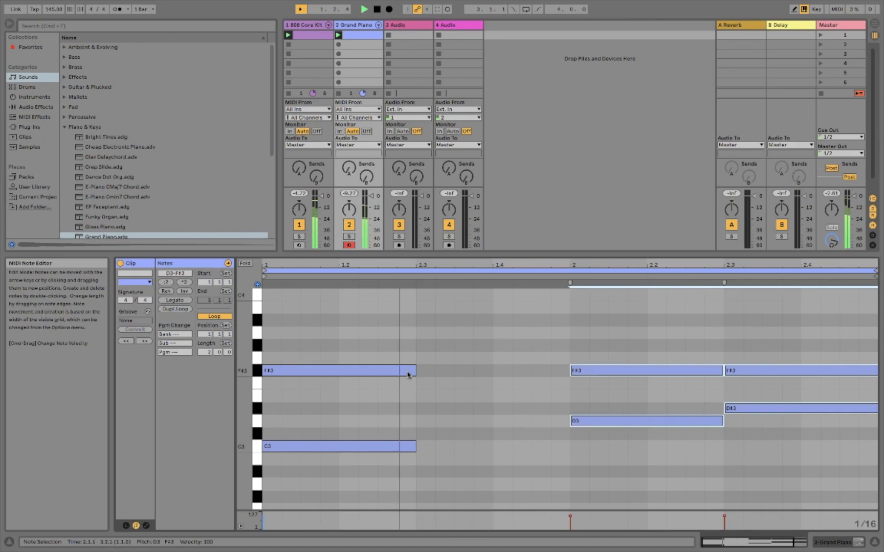
{"action": "scroll", "coordinate": [407, 375], "scroll_direction": "right", "scroll_amount": 3}
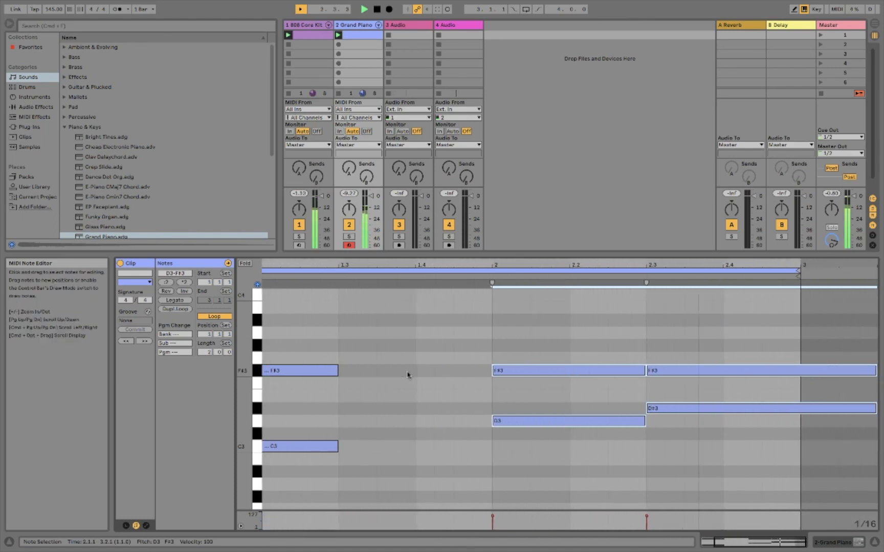
{"action": "left_click_drag", "start_coordinate": [408, 263], "coordinate": [486, 253]}
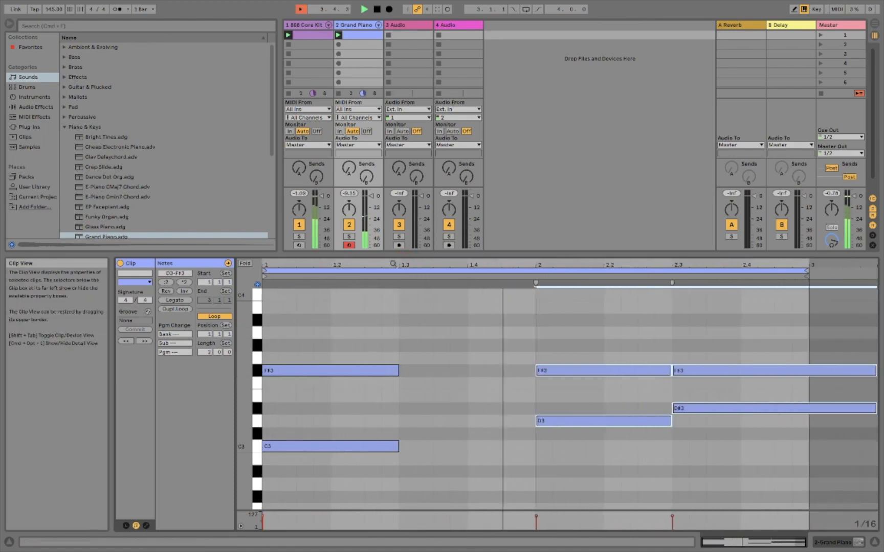
Shorten the final F#3 and D#3 notes to end at the start of bar 3, and play the clip.
{"action": "left_click", "coordinate": [826, 343]}
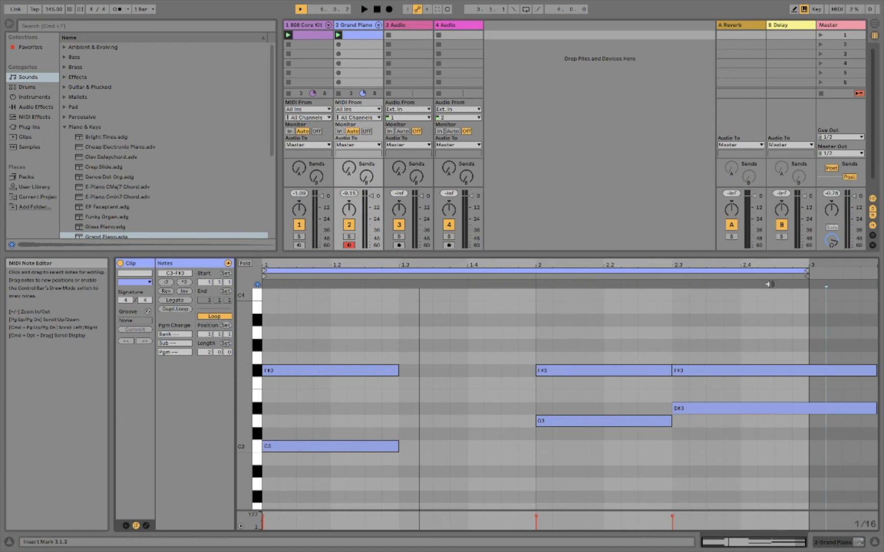
{"action": "left_click_drag", "start_coordinate": [842, 326], "coordinate": [846, 435]}
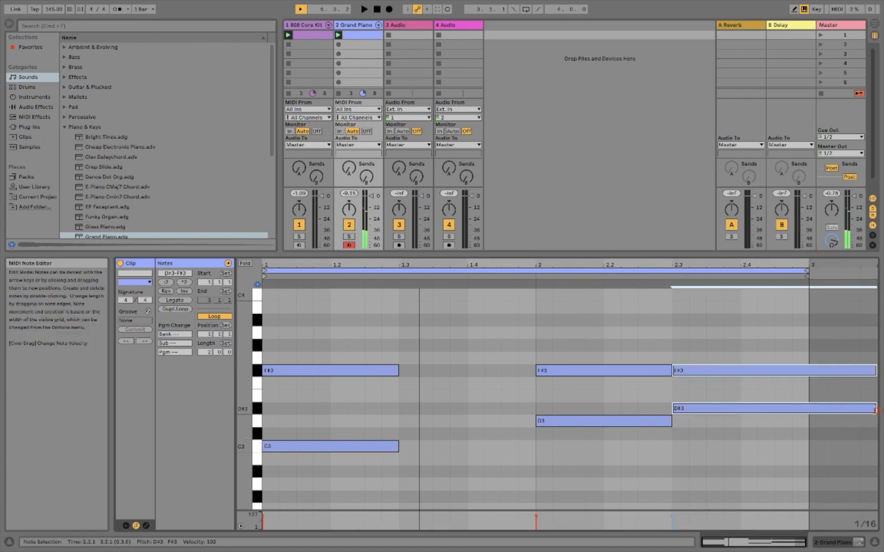
{"action": "left_click_drag", "start_coordinate": [855, 306], "coordinate": [866, 458]}
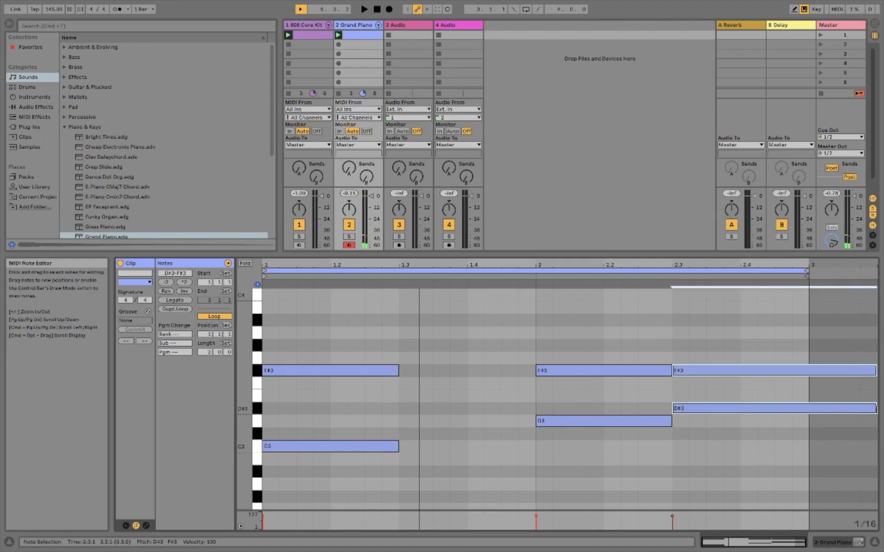
{"action": "left_click_drag", "start_coordinate": [877, 409], "coordinate": [802, 418]}
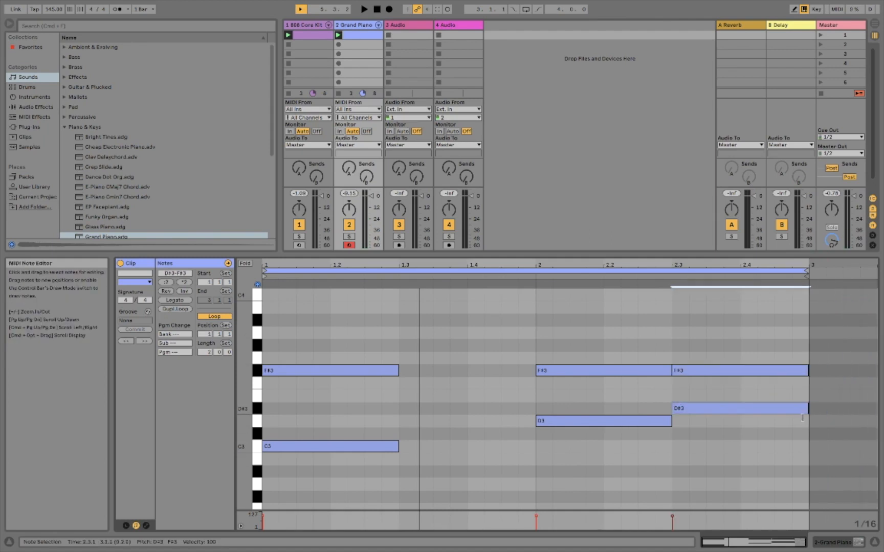
{"action": "key", "text": "space"}
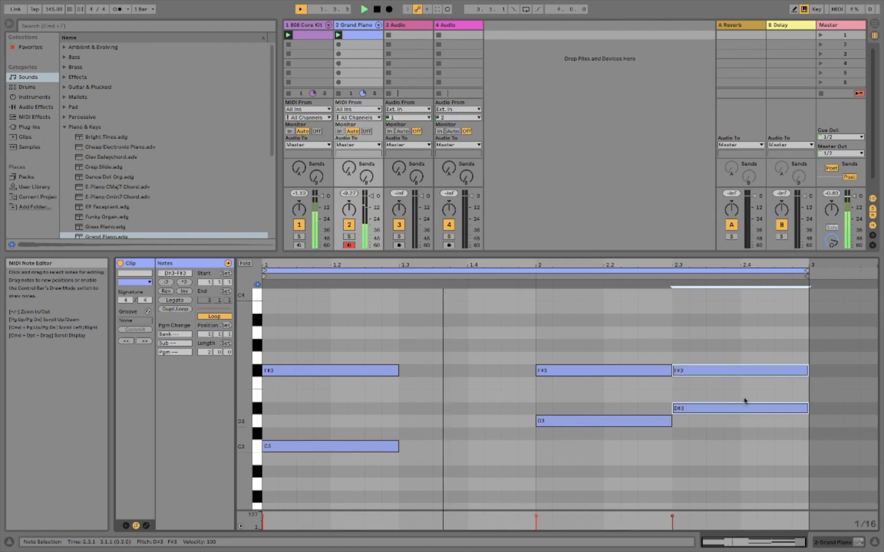
Extend the opening F#3 and C3 notes to the start of bar 2 with Legato, and play the clip.
{"action": "left_click", "coordinate": [336, 347]}
{"action": "key", "text": "space"}
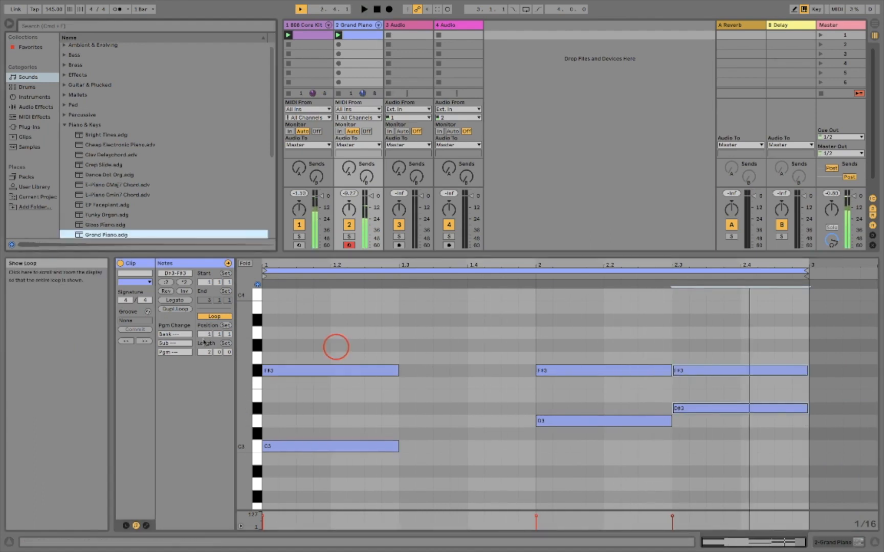
{"action": "left_click_drag", "start_coordinate": [336, 347], "coordinate": [339, 465]}
{"action": "left_click", "coordinate": [174, 300]}
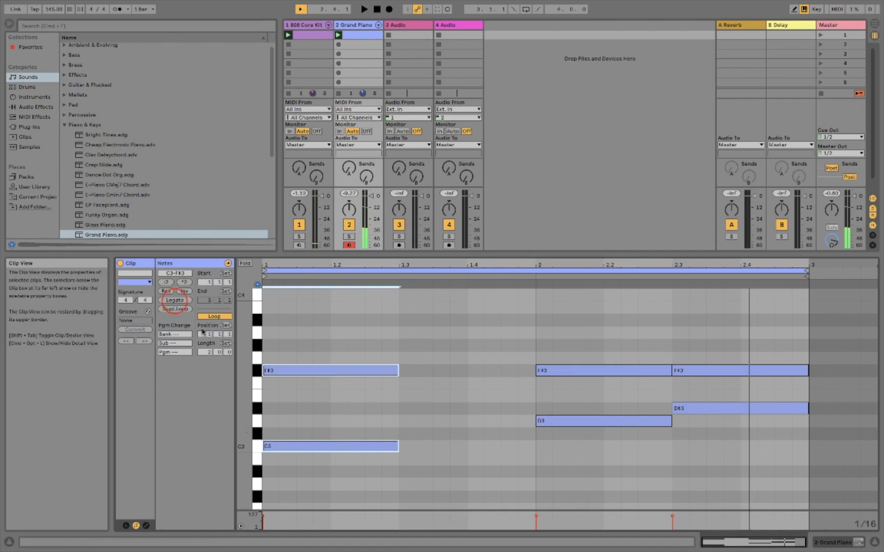
{"action": "key", "text": "space"}
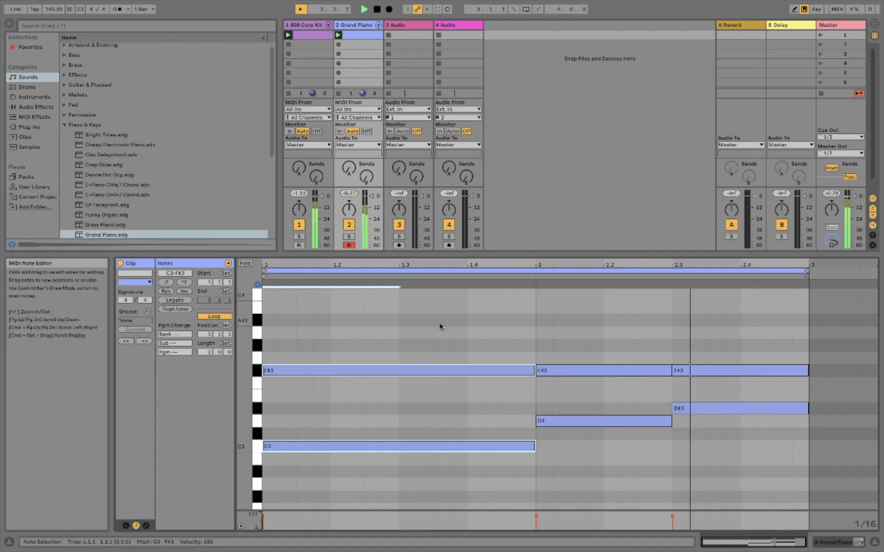
Add a C4 note at the start of bar 1 and lengthen it to fill the whole bar.
{"action": "left_click", "coordinate": [256, 309]}
{"action": "left_click", "coordinate": [257, 297]}
{"action": "double_click", "coordinate": [269, 295]}
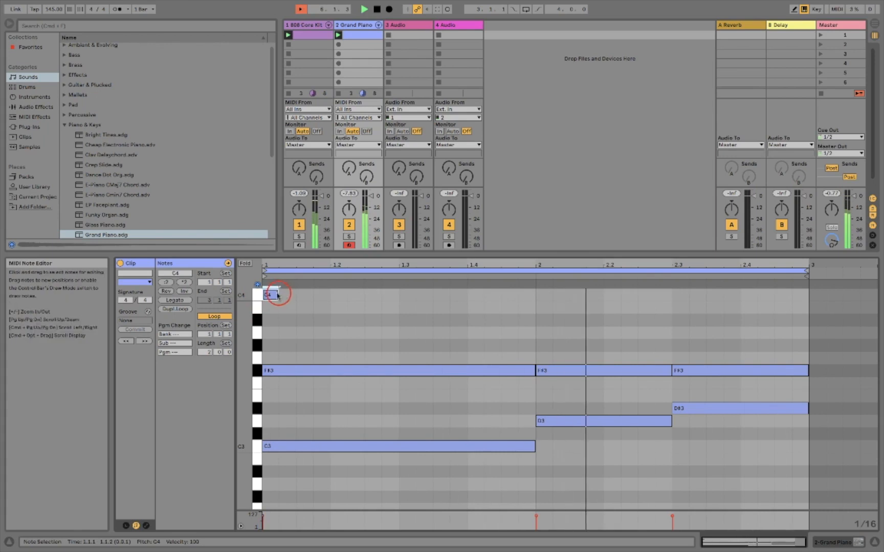
{"action": "left_click_drag", "start_coordinate": [278, 293], "coordinate": [536, 295]}
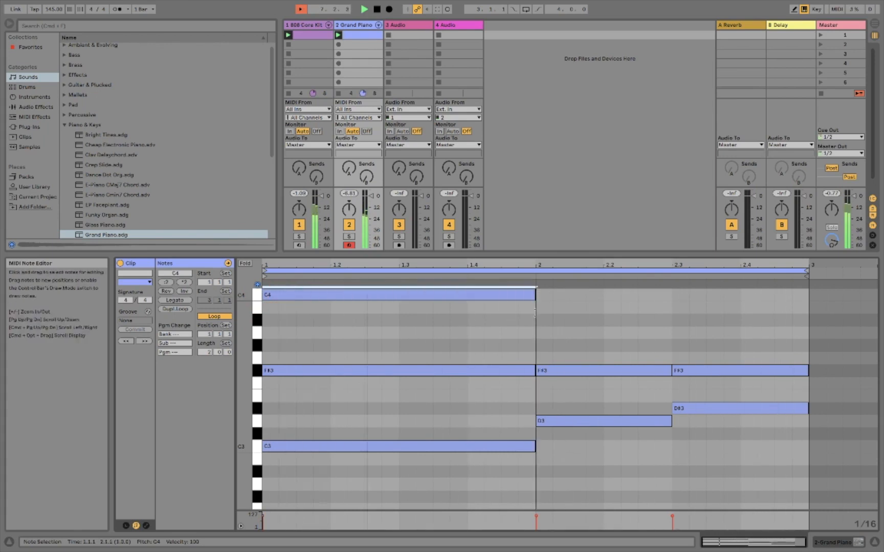
{"action": "left_click", "coordinate": [542, 320]}
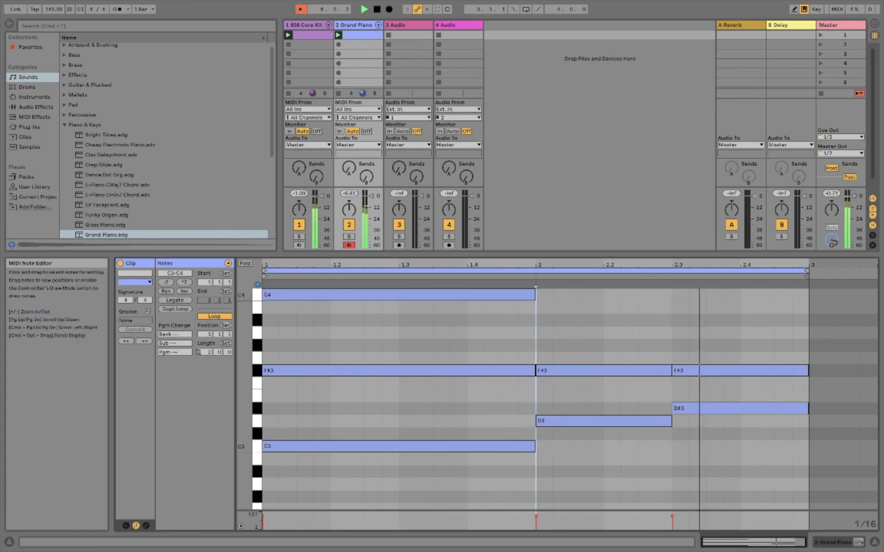
Audition the A#3, G#3 and D#3 keys against the chords, and duplicate the loop to four bars.
{"action": "left_click", "coordinate": [257, 322]}
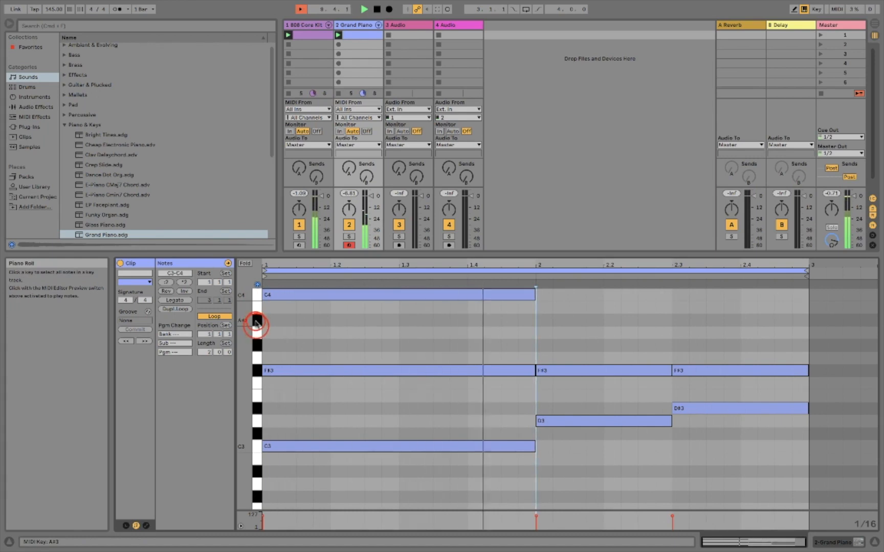
{"action": "left_click", "coordinate": [259, 344]}
{"action": "left_click", "coordinate": [259, 345]}
{"action": "left_click_drag", "start_coordinate": [259, 345], "coordinate": [256, 323]}
{"action": "left_click", "coordinate": [258, 408]}
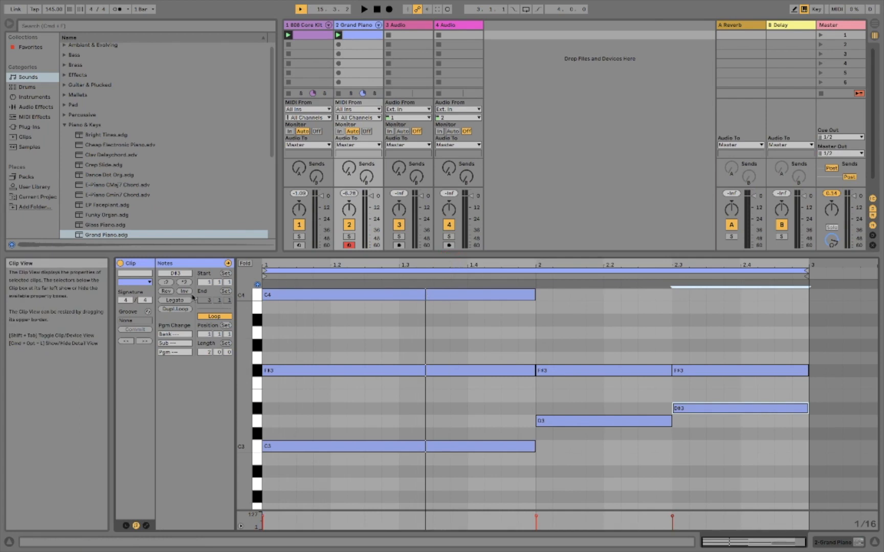
{"action": "left_click", "coordinate": [175, 310]}
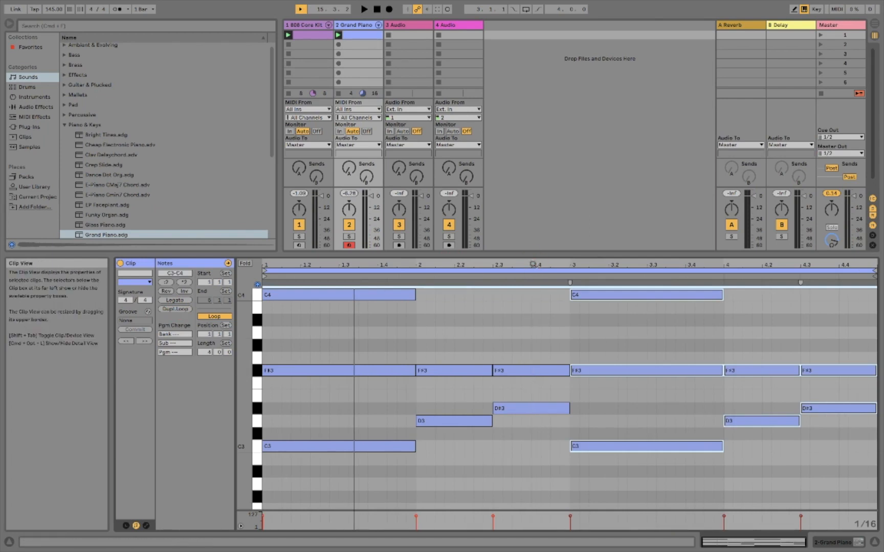
Play the clip and raise the Grand Piano track's sends to the Reverb and Delay returns.
{"action": "key", "text": "space"}
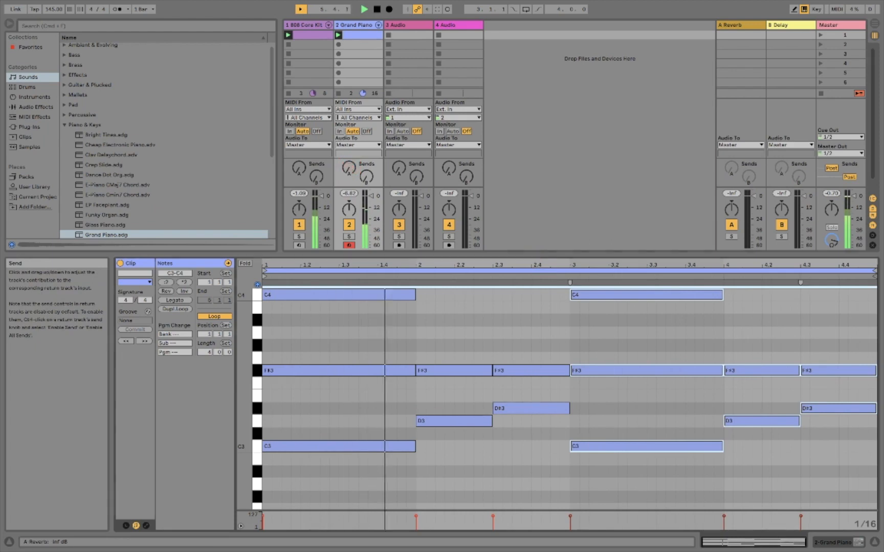
{"action": "left_click_drag", "start_coordinate": [364, 174], "coordinate": [354, 173]}
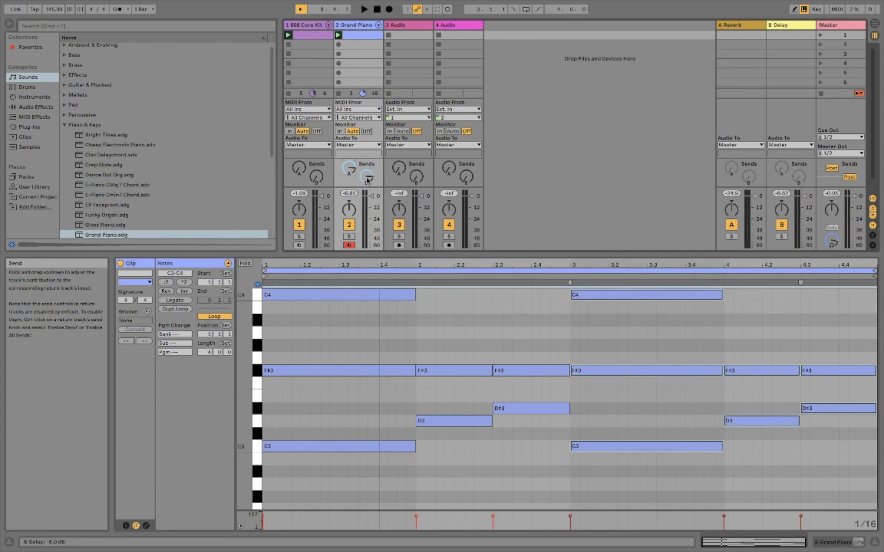
{"action": "left_click_drag", "start_coordinate": [346, 173], "coordinate": [347, 174]}
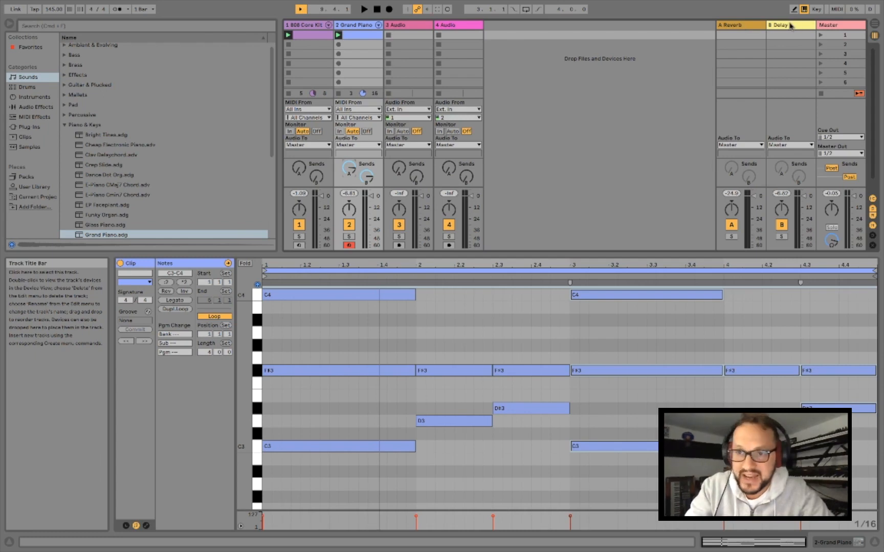
Set the decay time of the Reverb return's effect to 7.48 s.
{"action": "left_click", "coordinate": [730, 24]}
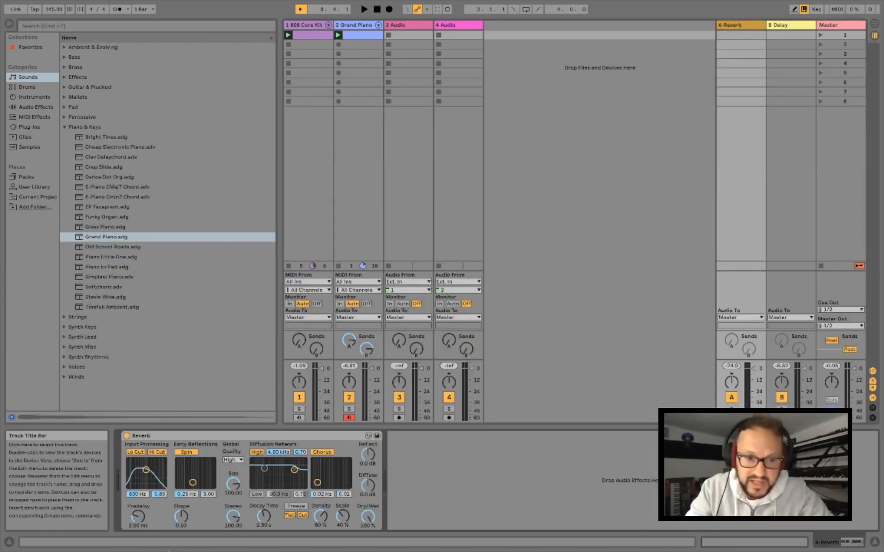
{"action": "left_click", "coordinate": [259, 516]}
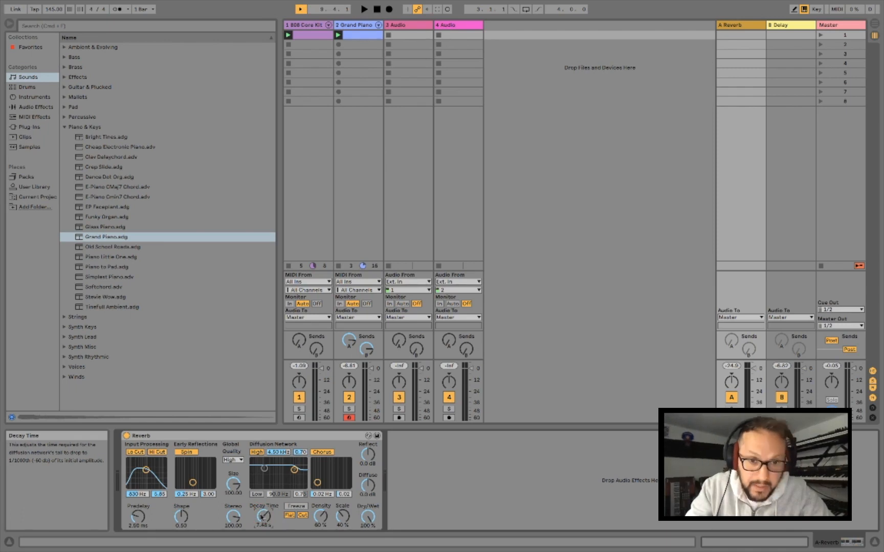
On the Delay return, link the left and right channels, with a beat division of 3 and feedback of 20%.
{"action": "left_click", "coordinate": [797, 24]}
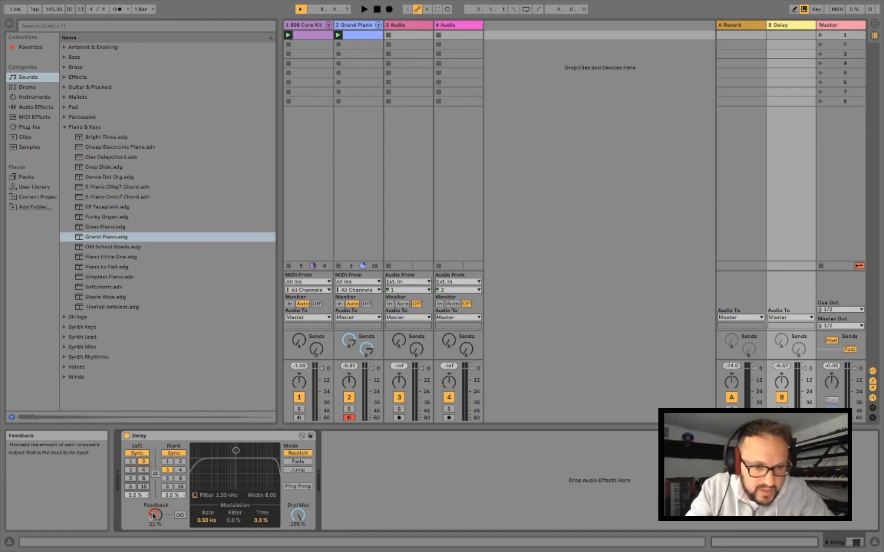
{"action": "key", "text": "space"}
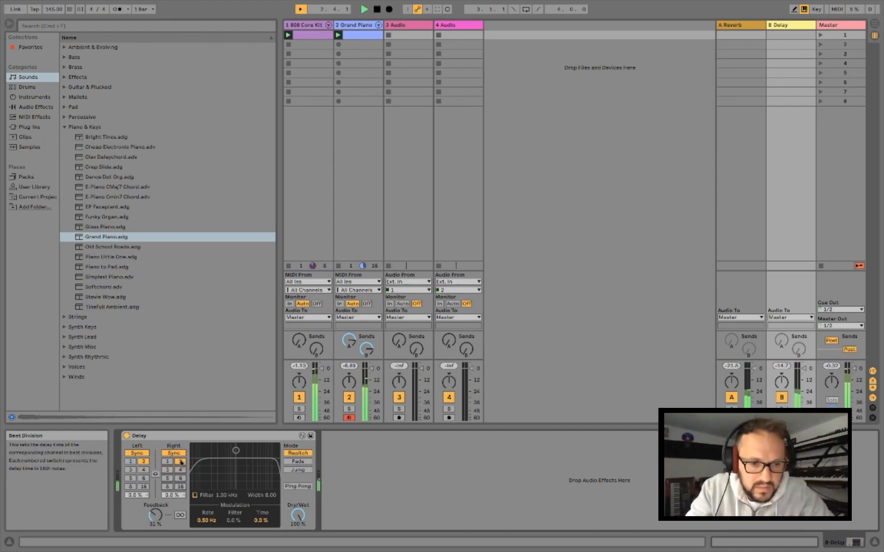
{"action": "left_click", "coordinate": [155, 474]}
{"action": "left_click", "coordinate": [154, 476]}
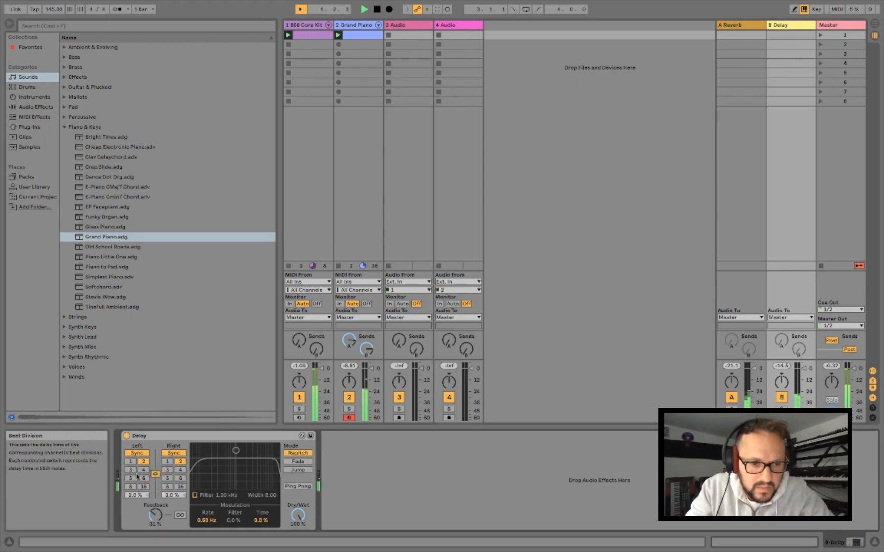
{"action": "left_click", "coordinate": [131, 470]}
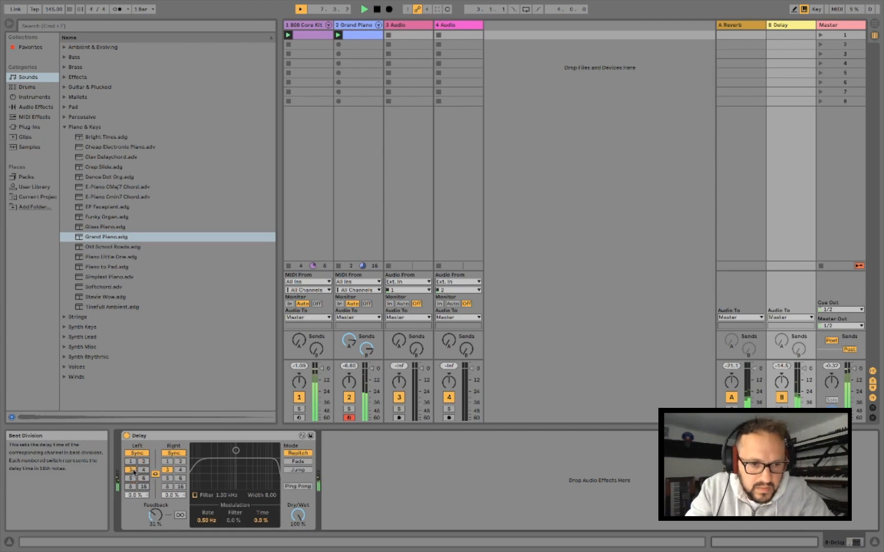
{"action": "left_click", "coordinate": [153, 516]}
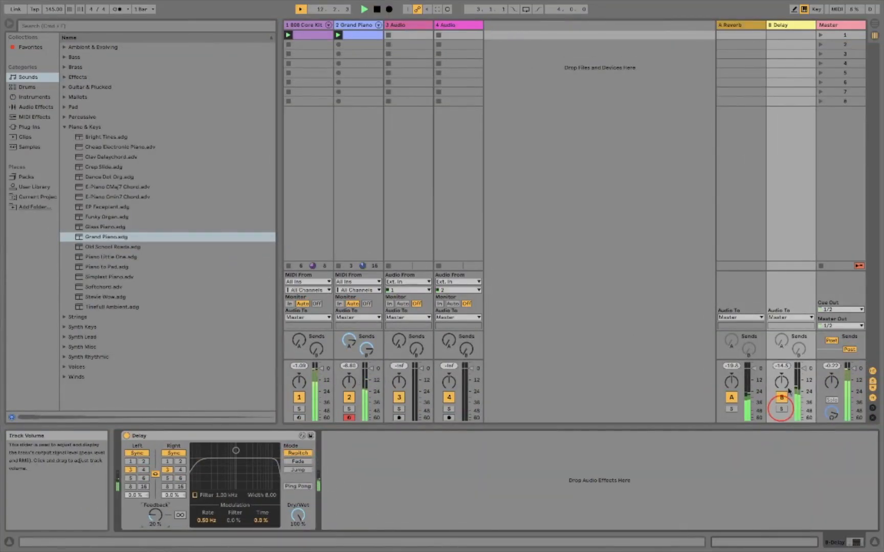
Solo the Delay return, the 808 drum track and the Grand Piano track in turn to hear each part, and stop playback.
{"action": "left_click", "coordinate": [782, 410]}
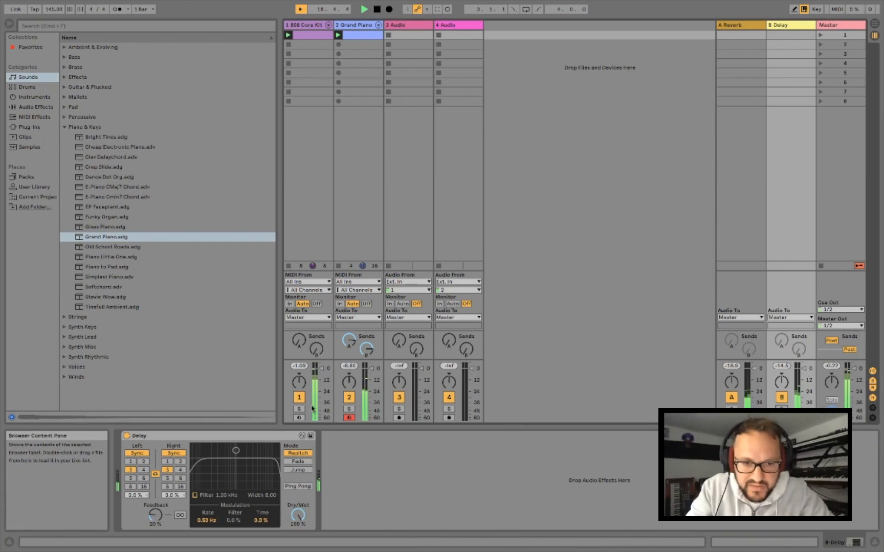
{"action": "left_click", "coordinate": [299, 410]}
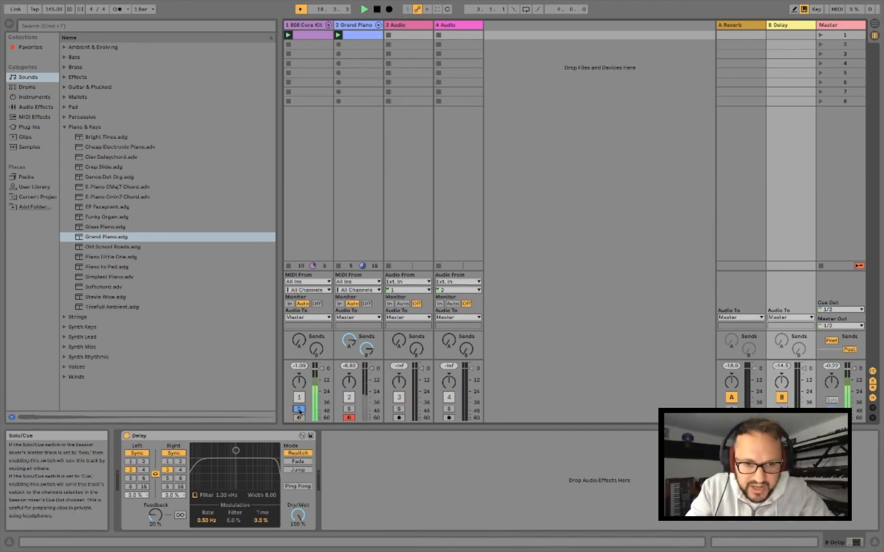
{"action": "left_click", "coordinate": [349, 410]}
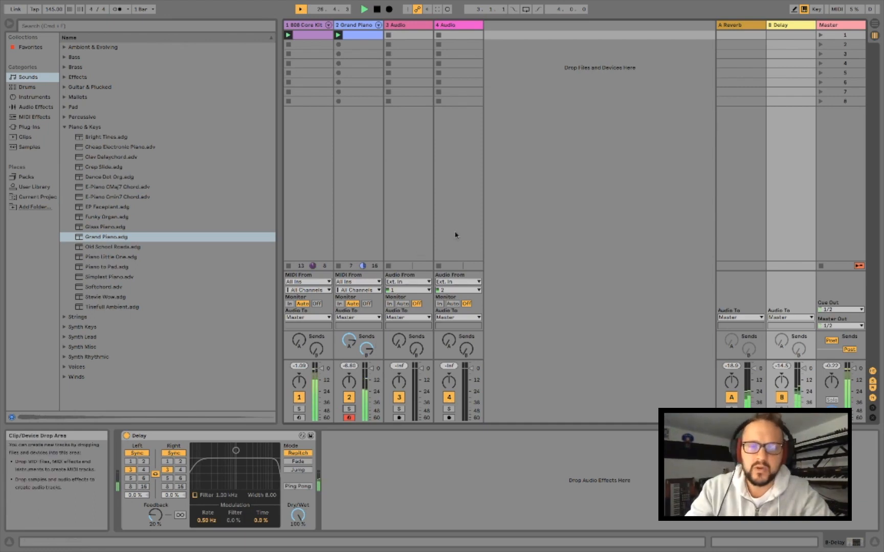
{"action": "left_click", "coordinate": [376, 9]}
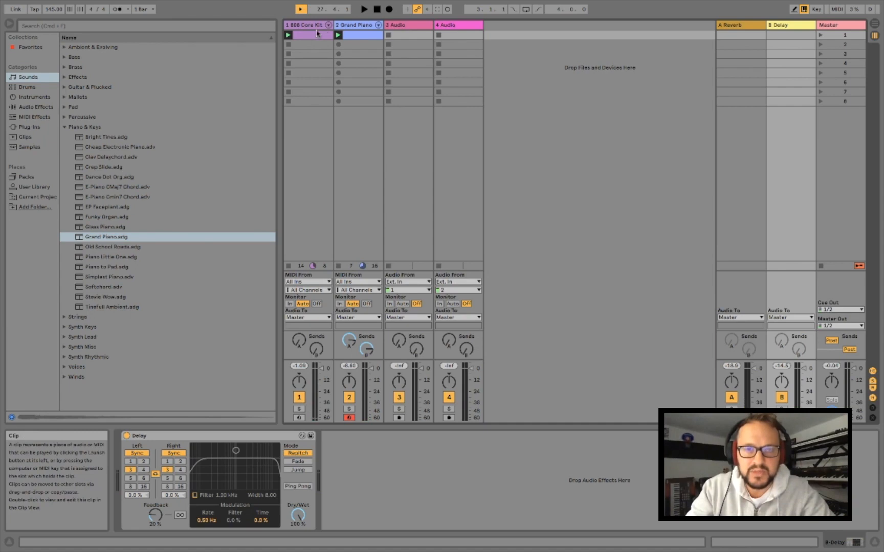
Open the Grand Piano clip in the MIDI note editor and examine its four-bar chord notes.
{"action": "left_click", "coordinate": [357, 34]}
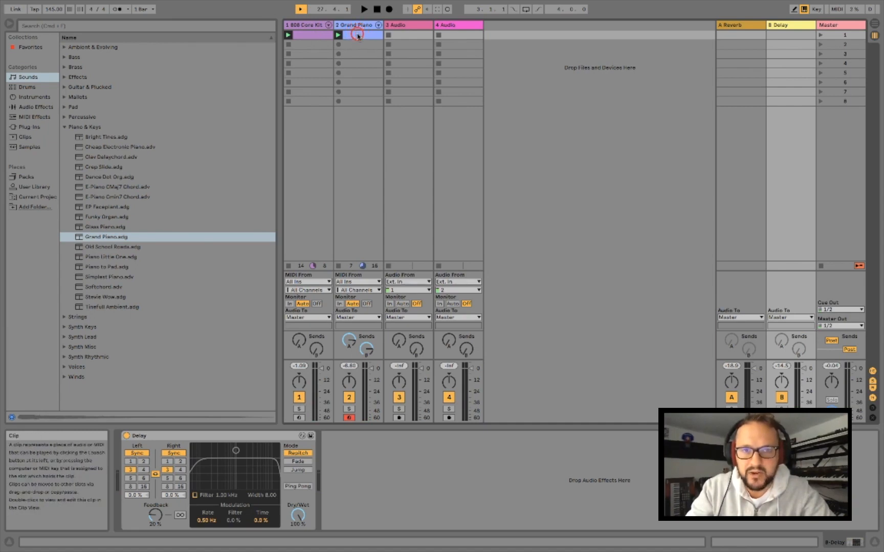
{"action": "left_click", "coordinate": [357, 35]}
{"action": "left_click", "coordinate": [499, 264]}
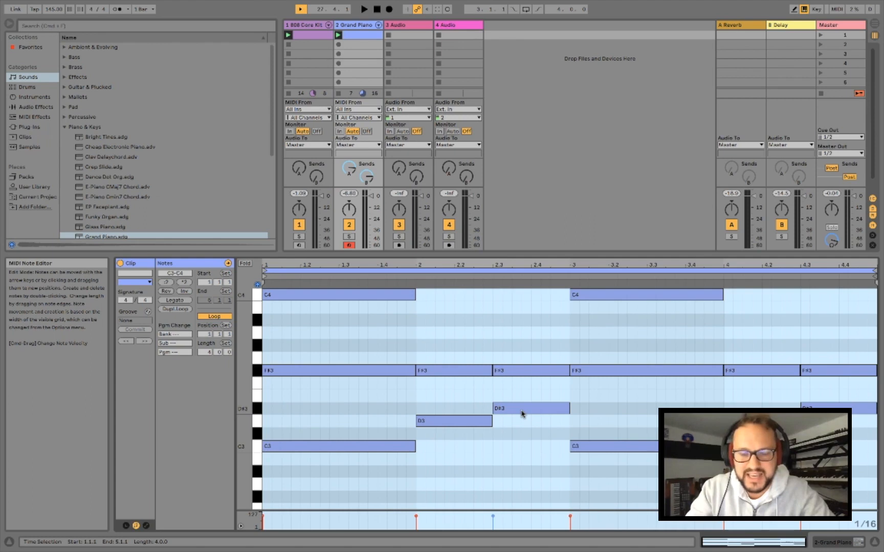
{"action": "left_click", "coordinate": [480, 401]}
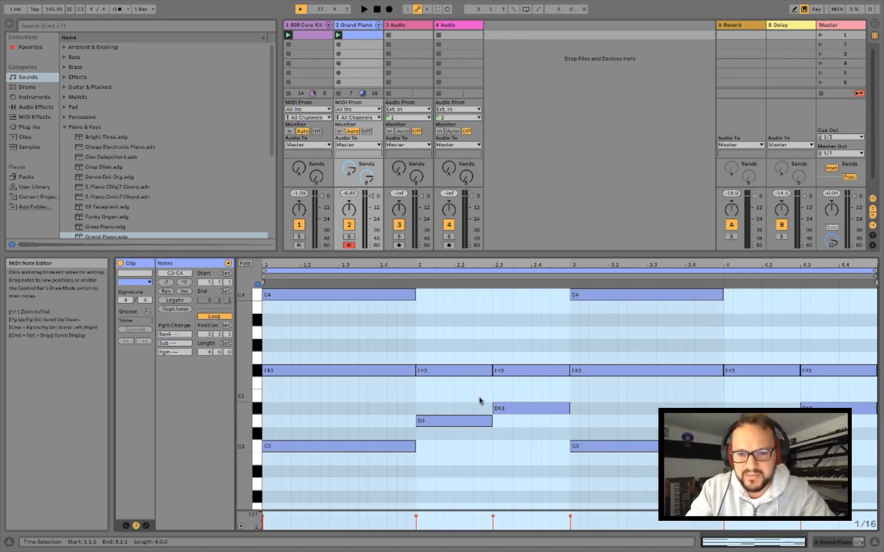